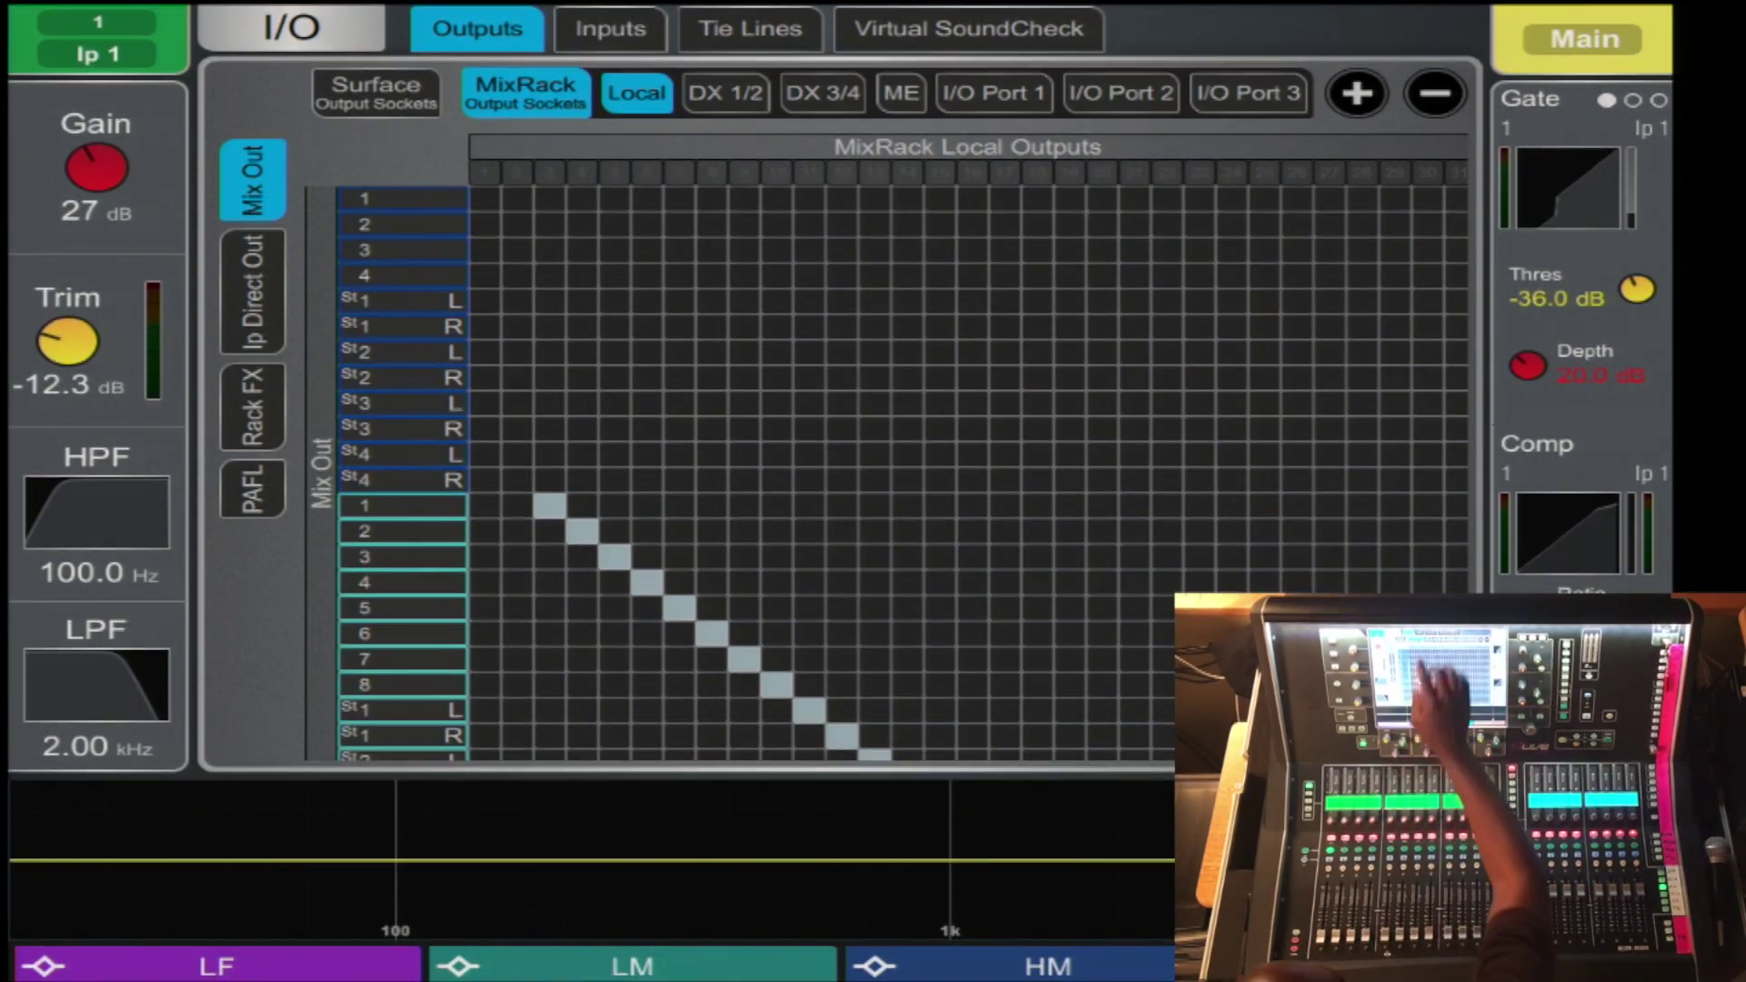
Show the Inputs patch grid of MixRack Local inputs against input channels.
{"action": "left_click", "coordinate": [610, 29]}
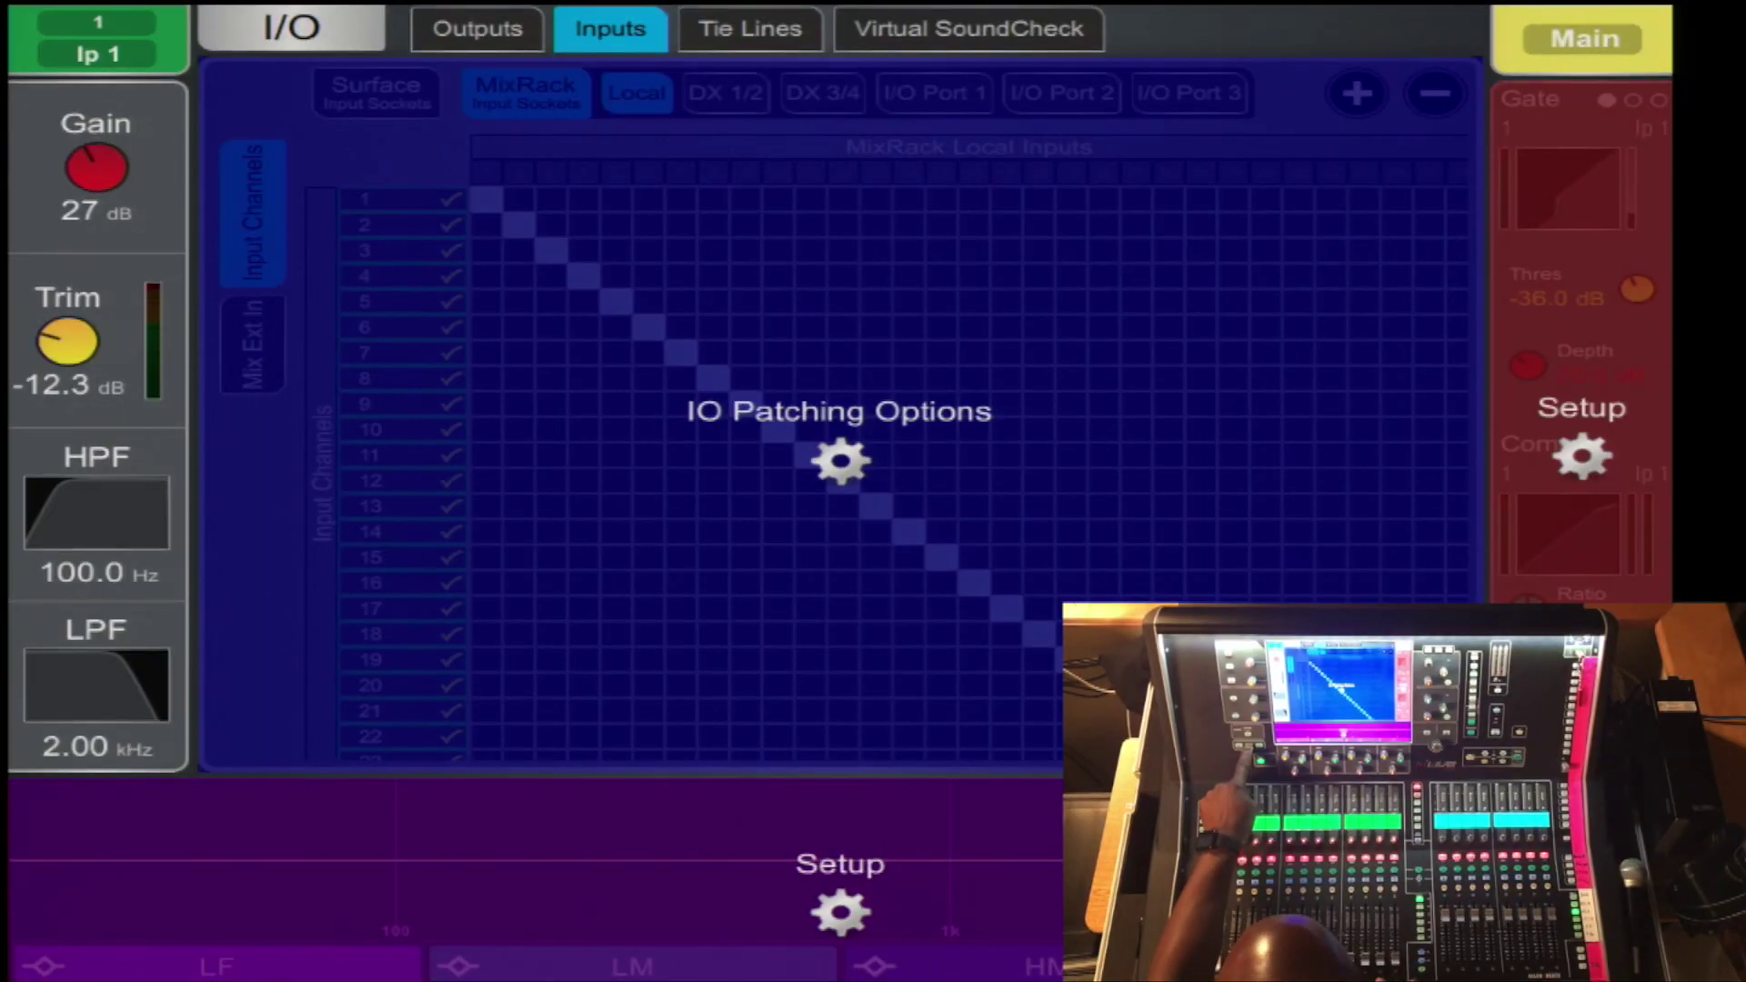
Turn on reassign confirmation, patch-only-when-armed, full-screen patching and multiple tabs in IO Patching Options.
{"action": "left_click", "coordinate": [840, 461]}
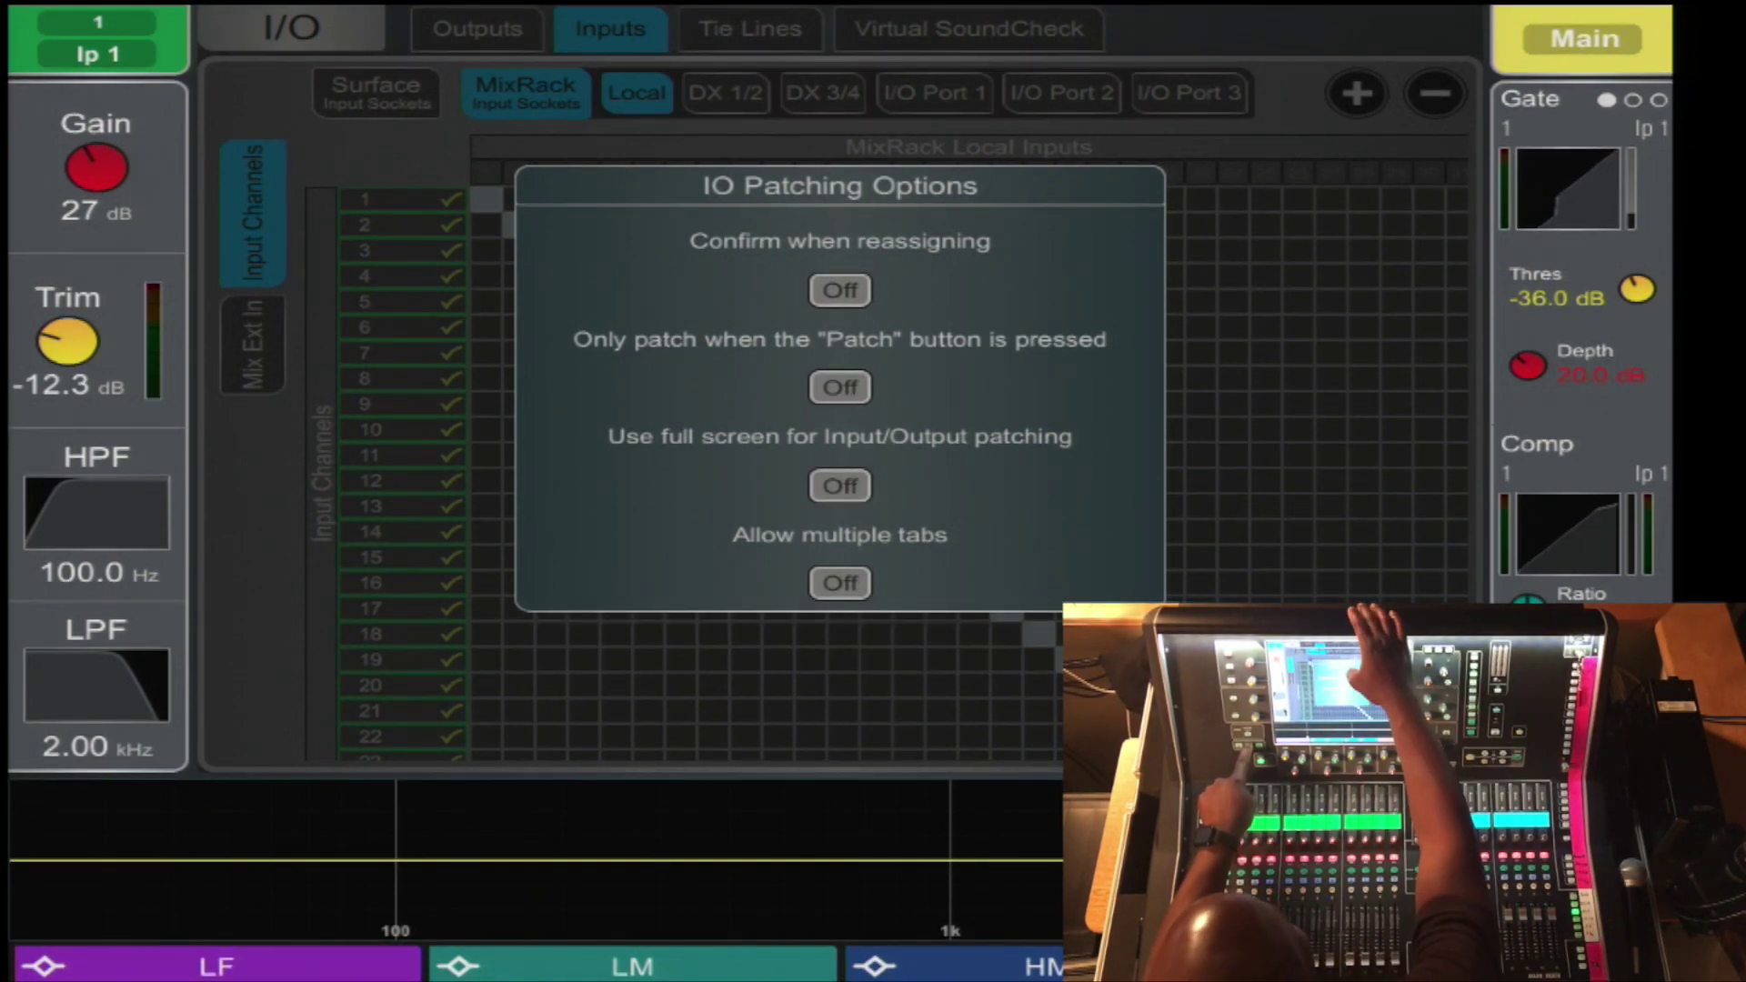
{"action": "left_click", "coordinate": [839, 290]}
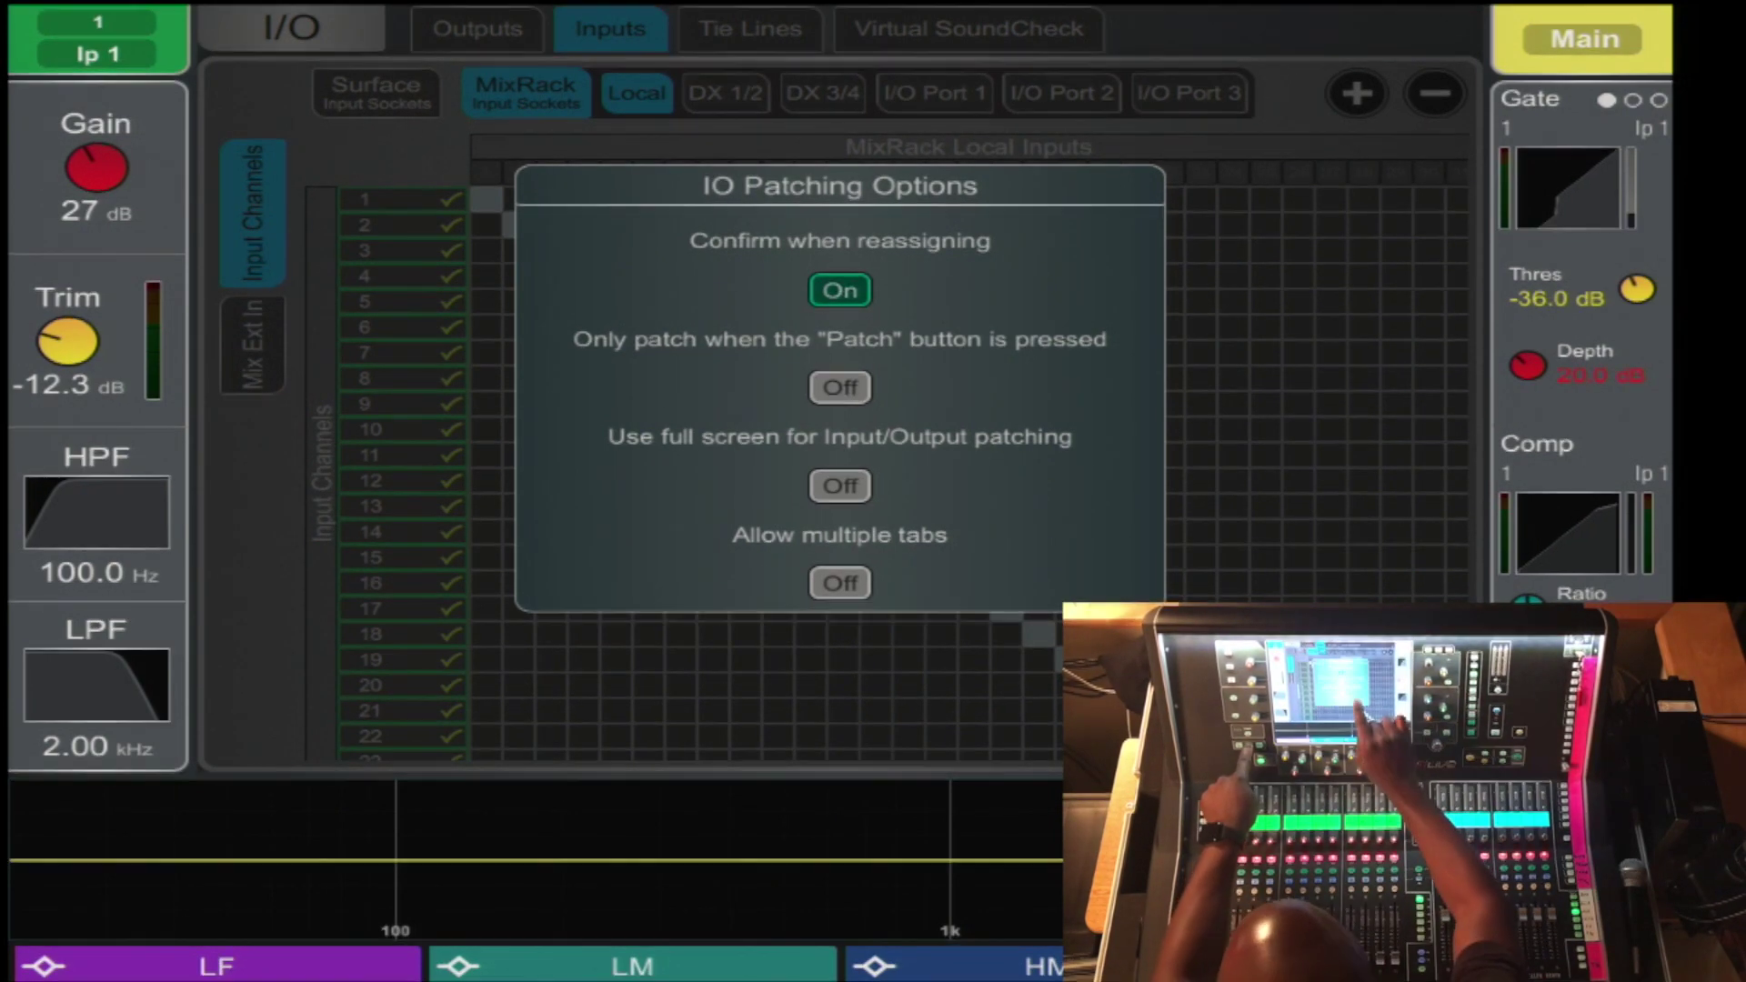
{"action": "left_click", "coordinate": [839, 388]}
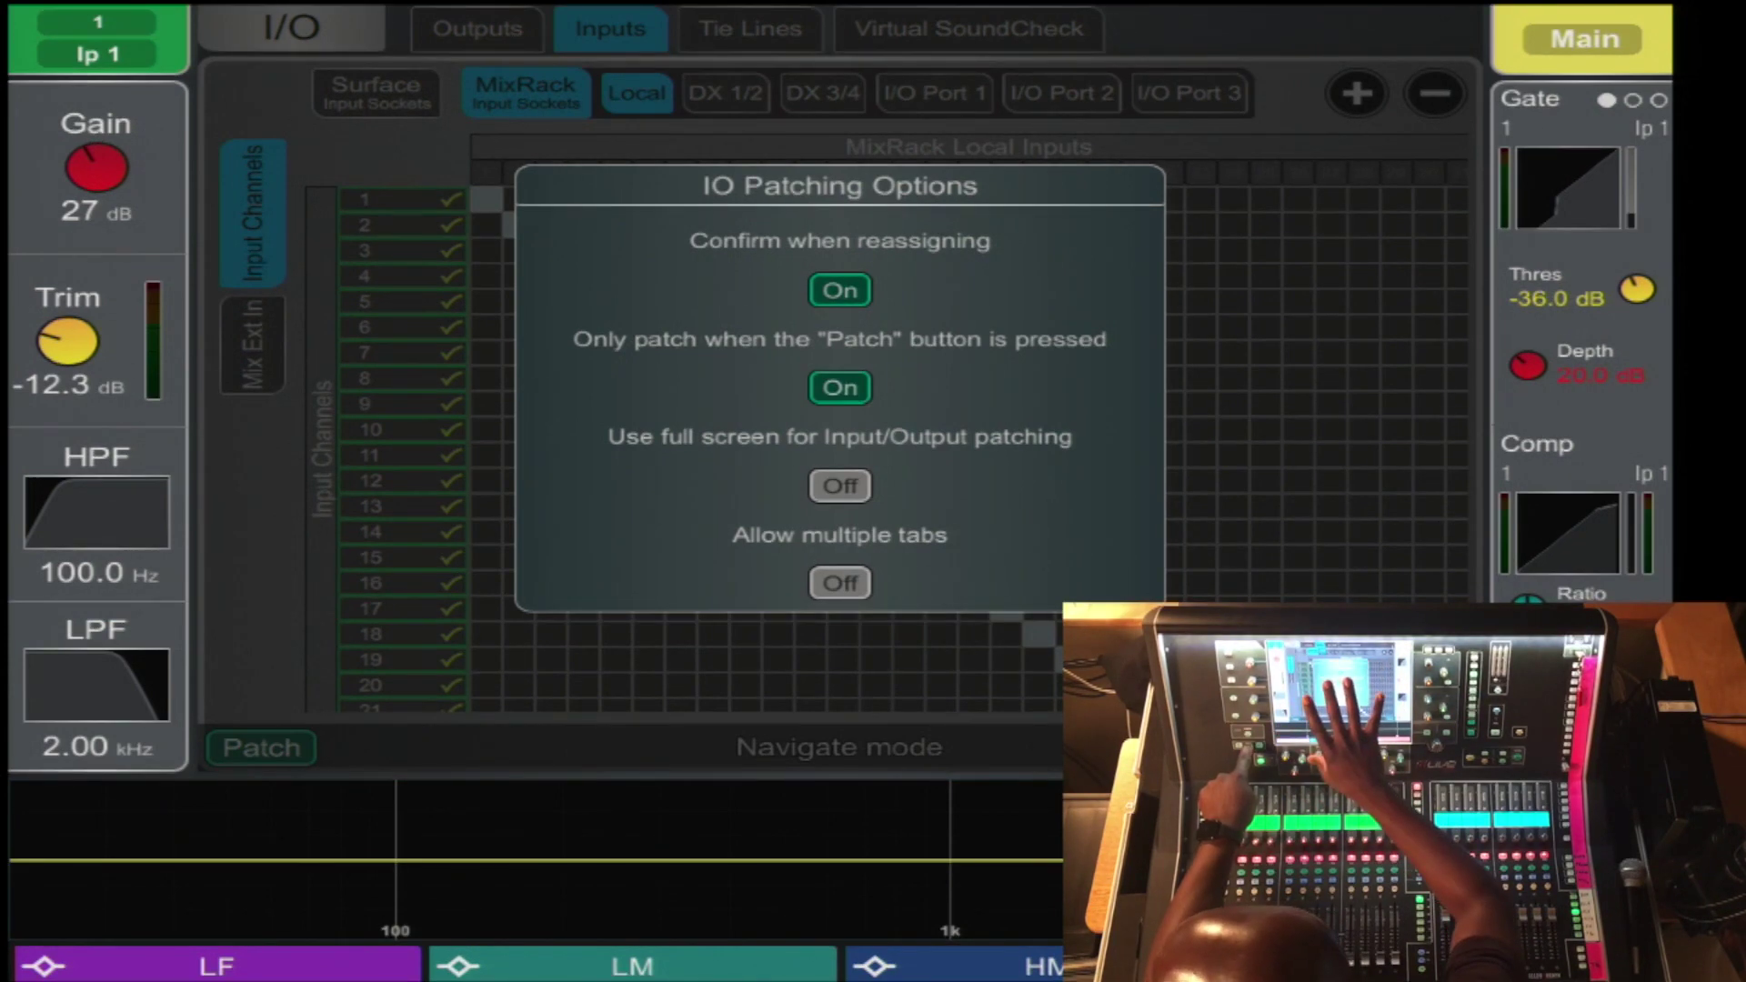
{"action": "left_click", "coordinate": [840, 486]}
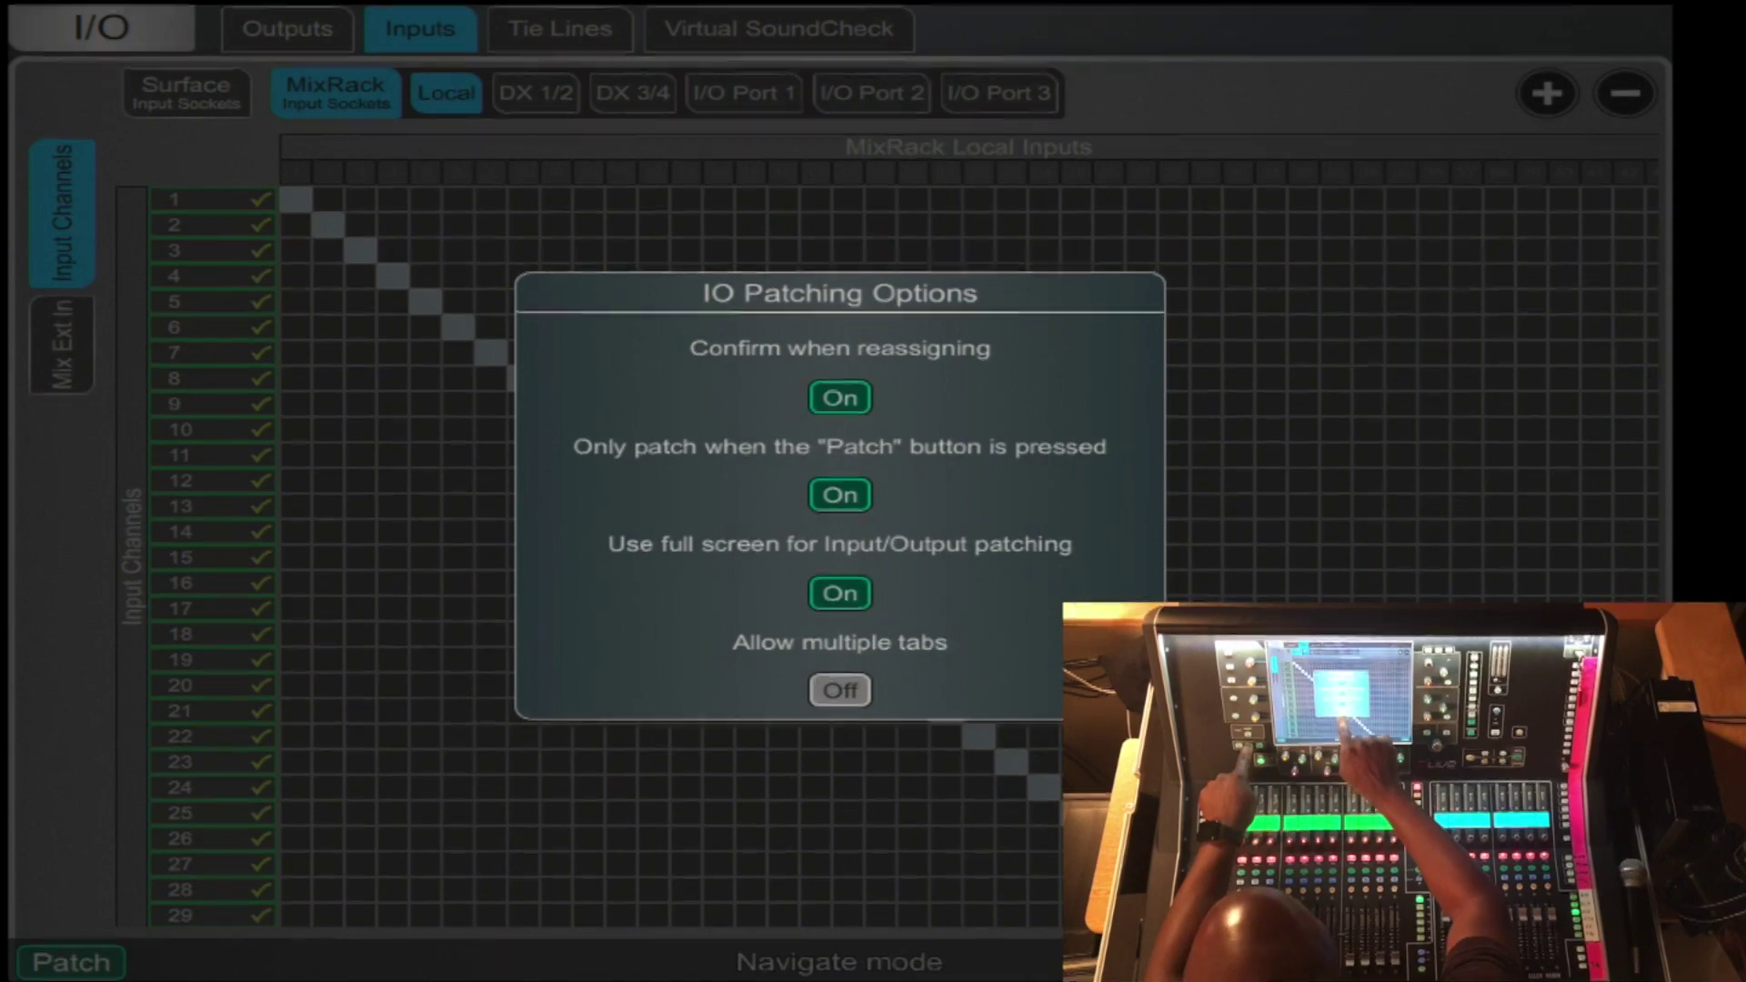
{"action": "left_click", "coordinate": [840, 691]}
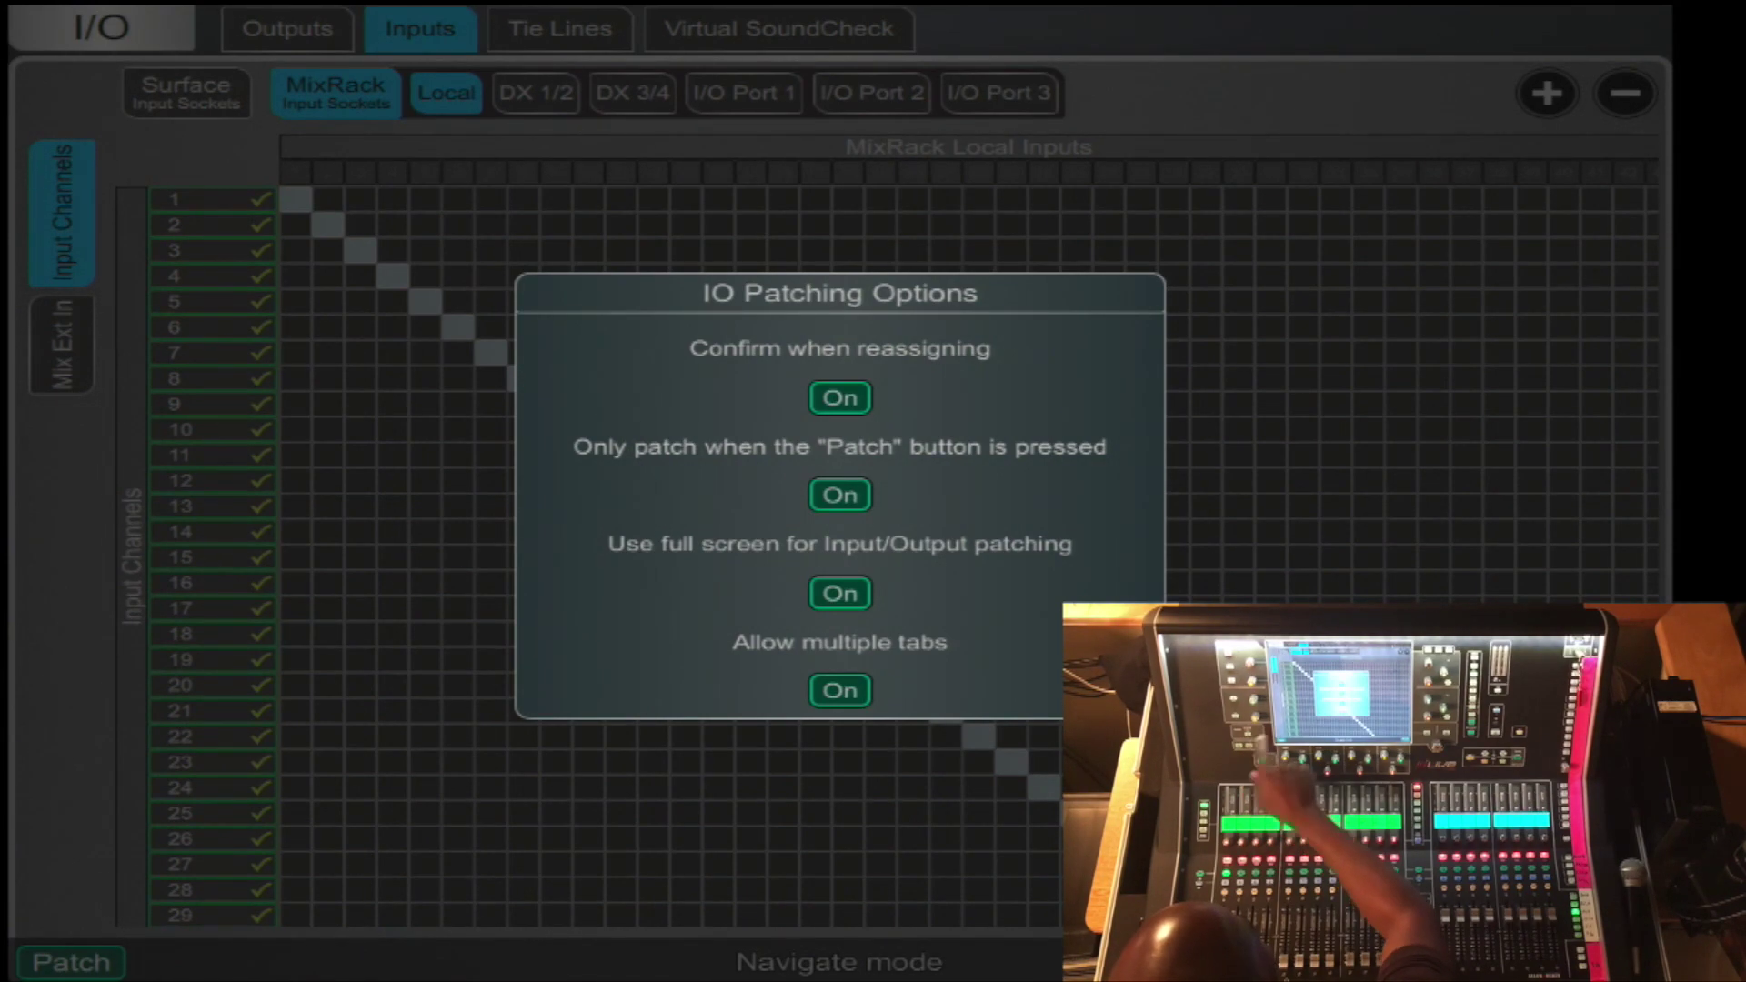
{"action": "key", "text": "Escape"}
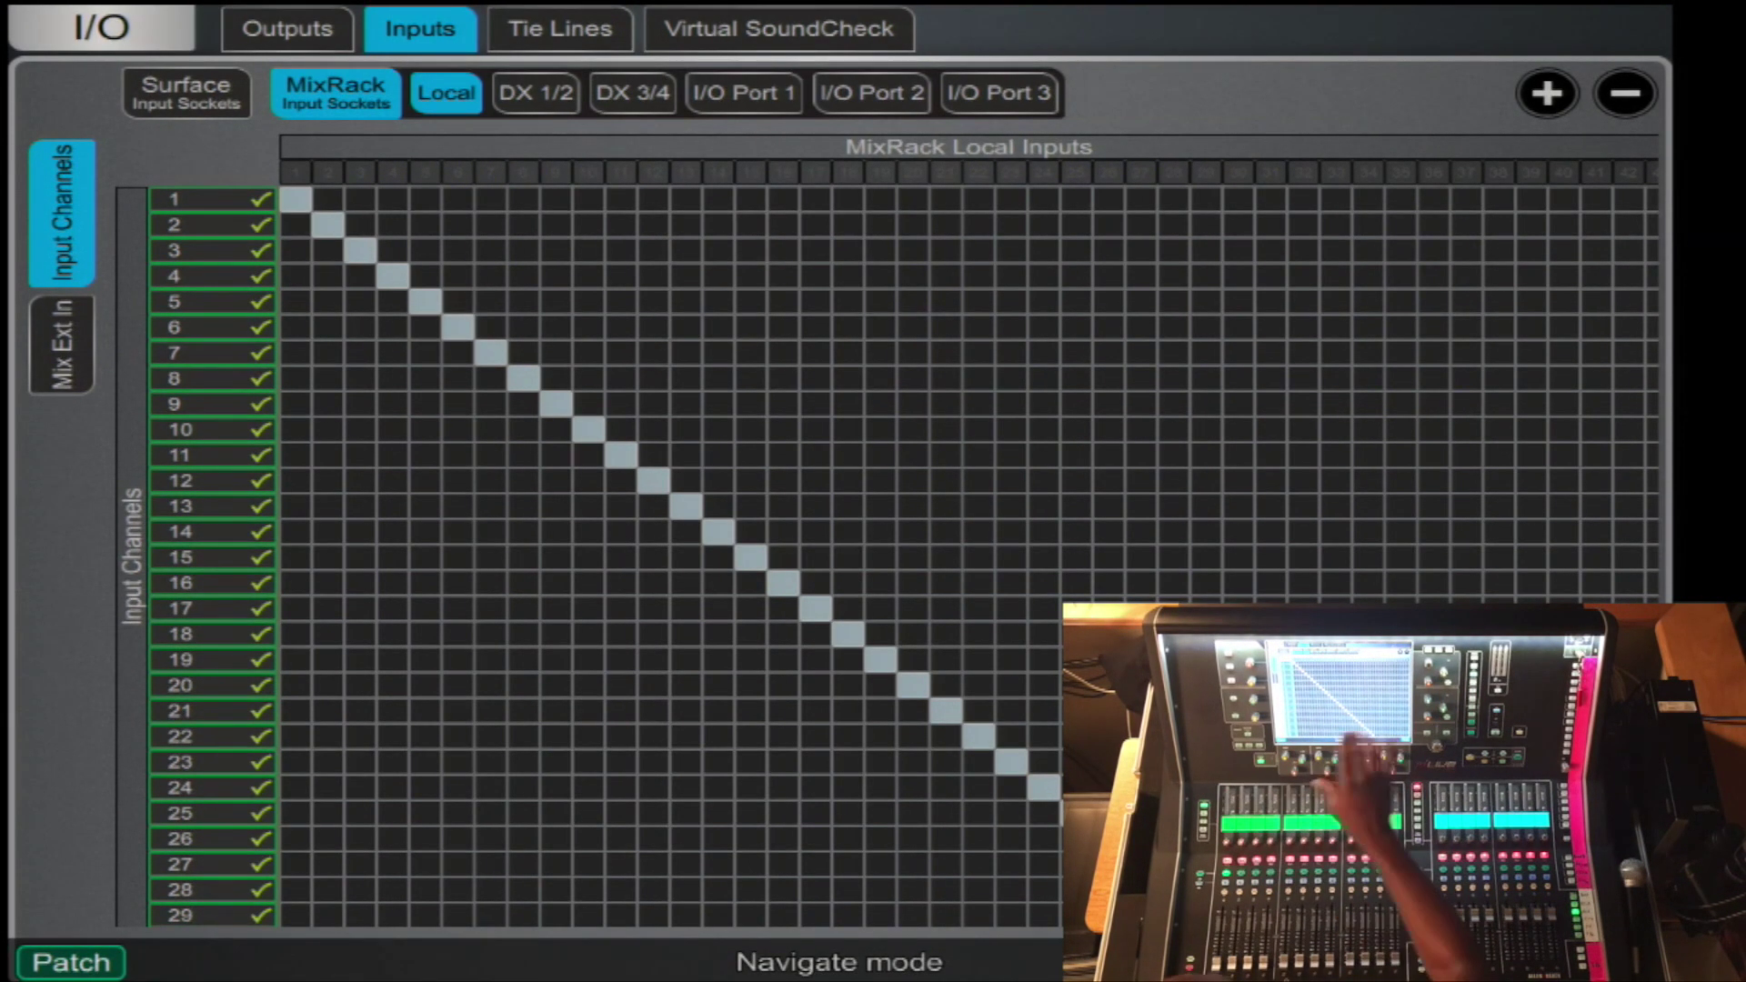
Browse the patch grid across the Local, DX and I/O Port sources, checking MixRack input 7's details.
{"action": "scroll", "coordinate": [882, 546], "scroll_direction": "right", "scroll_amount": 10}
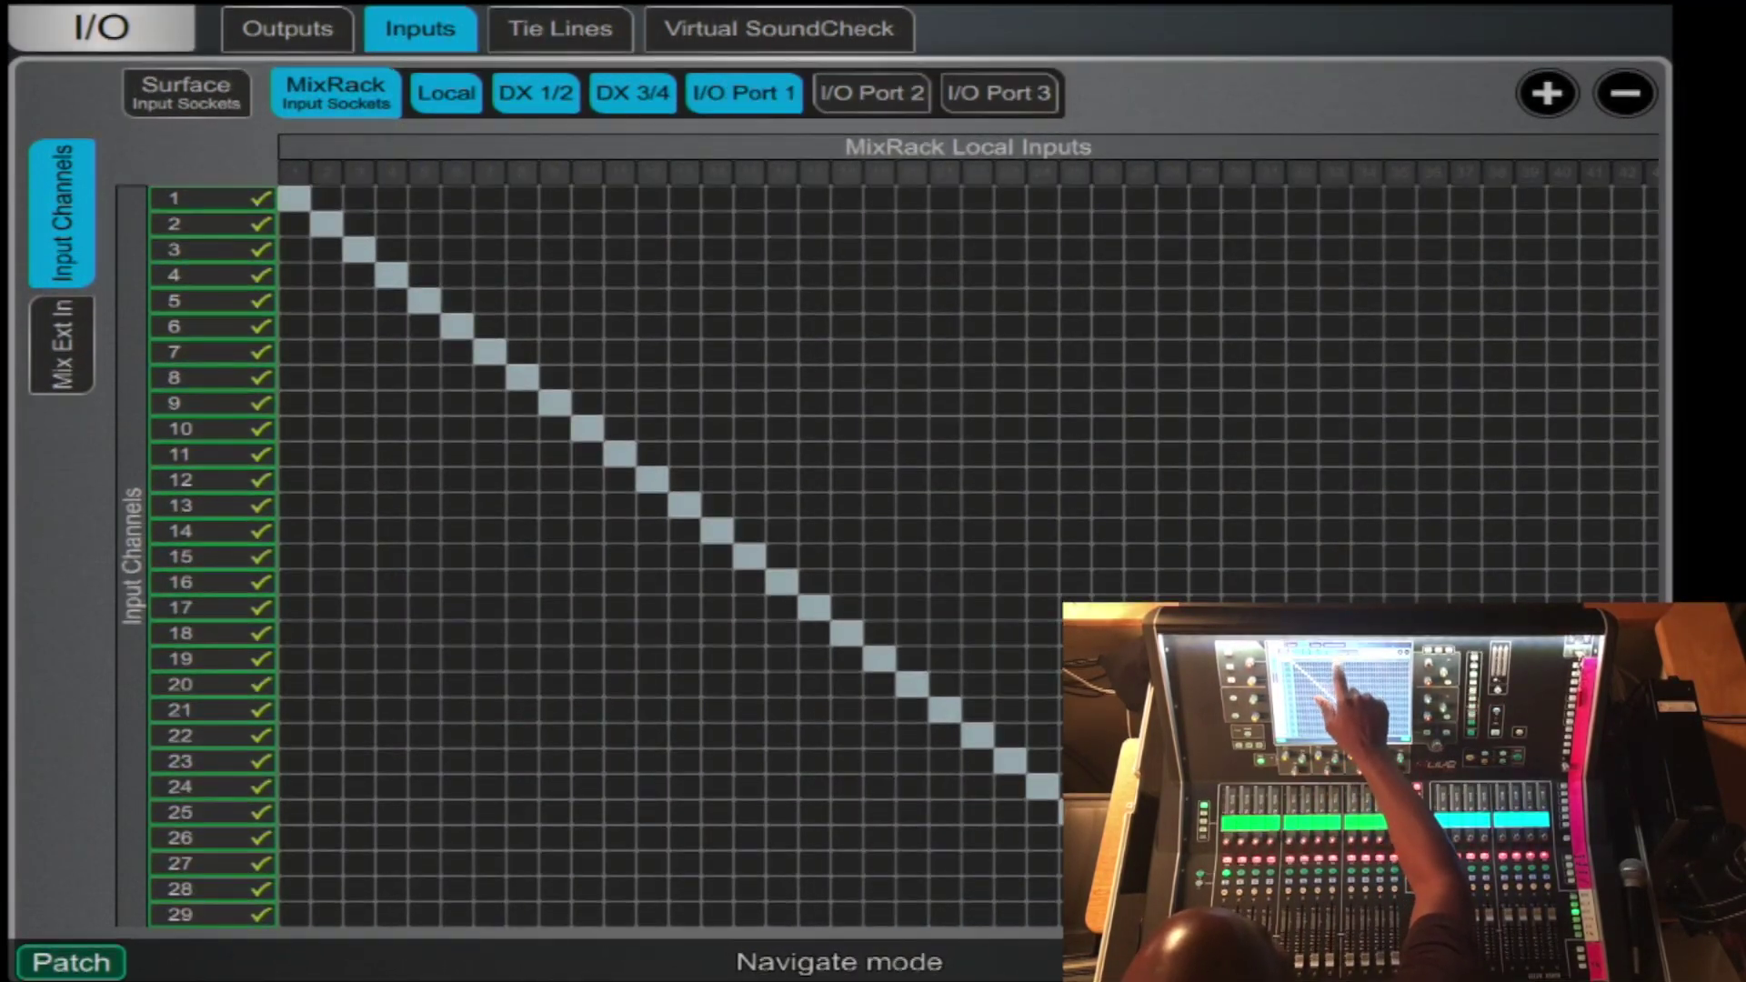
{"action": "left_click", "coordinate": [491, 173]}
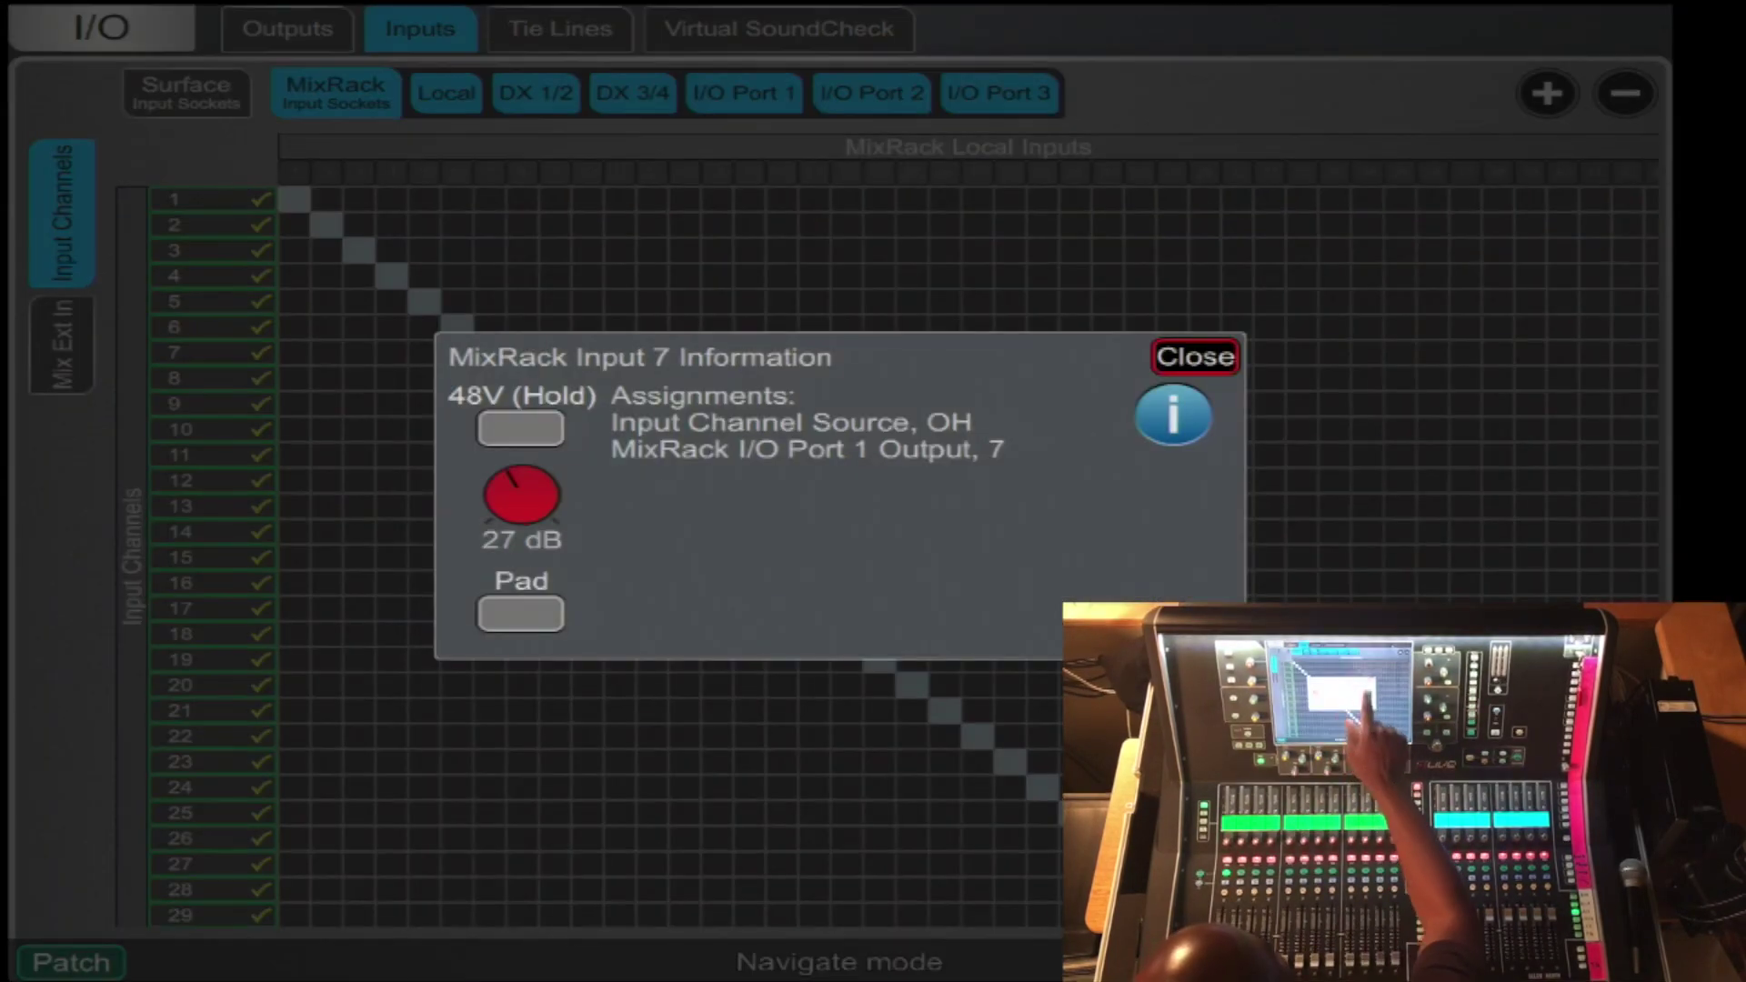
{"action": "left_click", "coordinate": [1195, 356]}
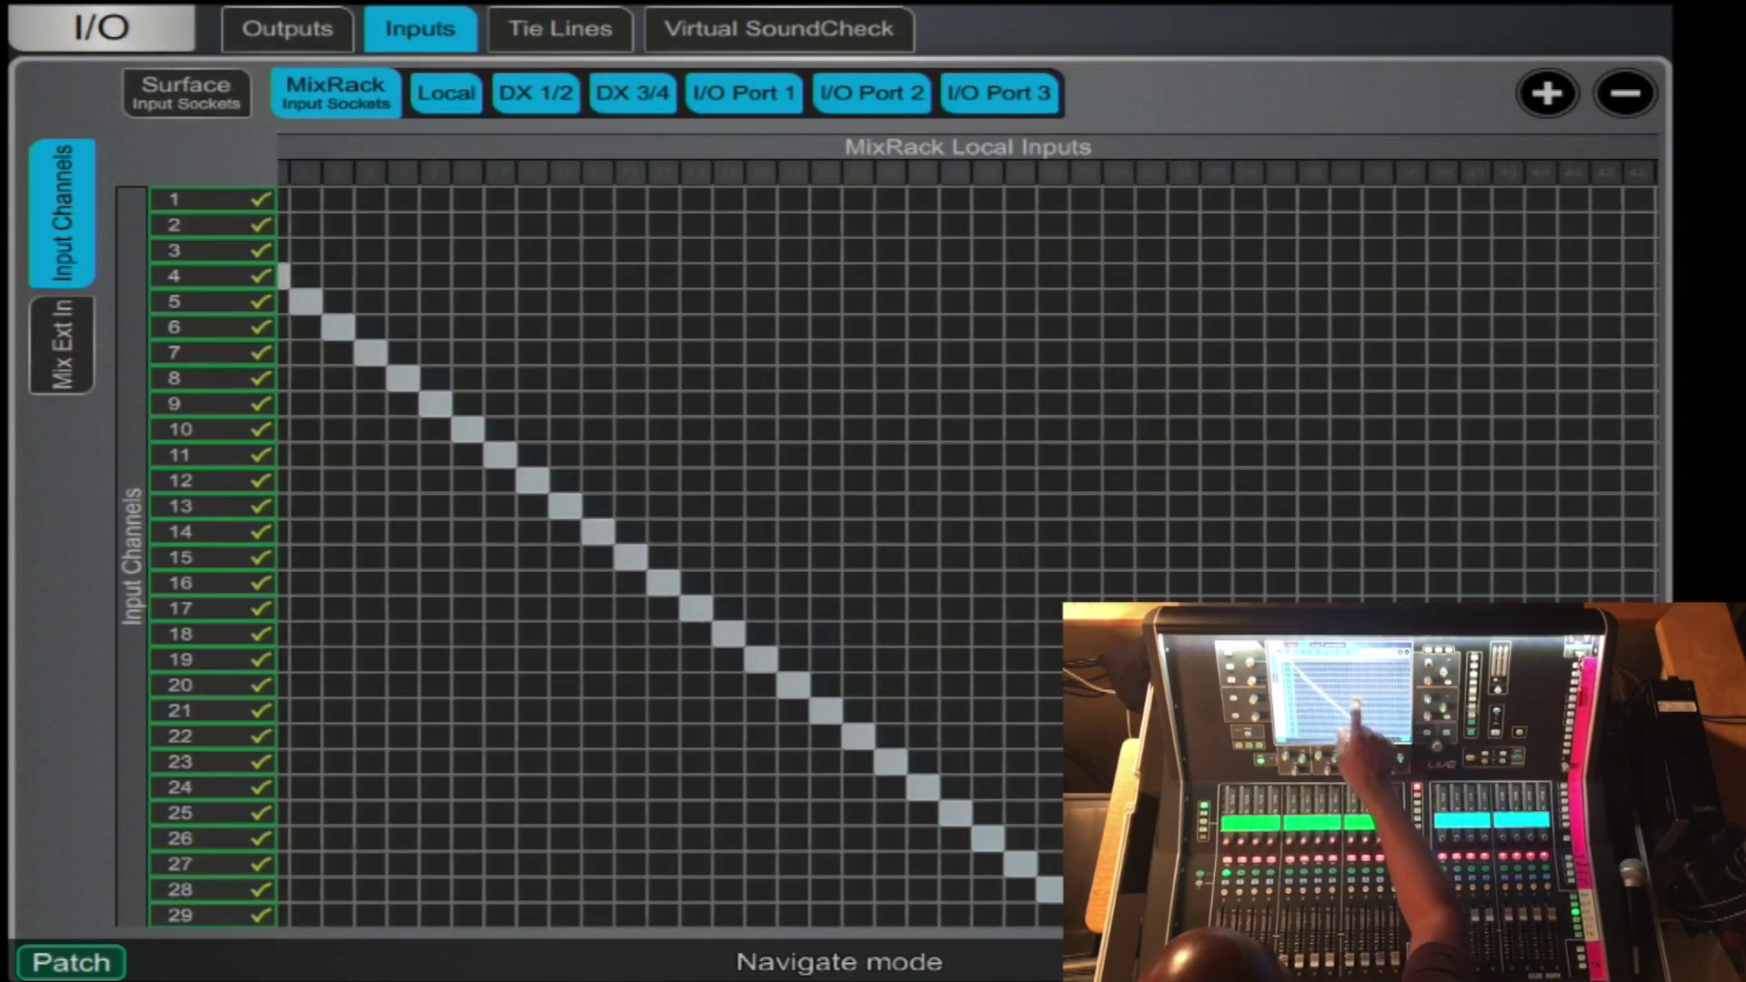
{"action": "left_click_drag", "start_coordinate": [991, 582], "coordinate": [564, 591]}
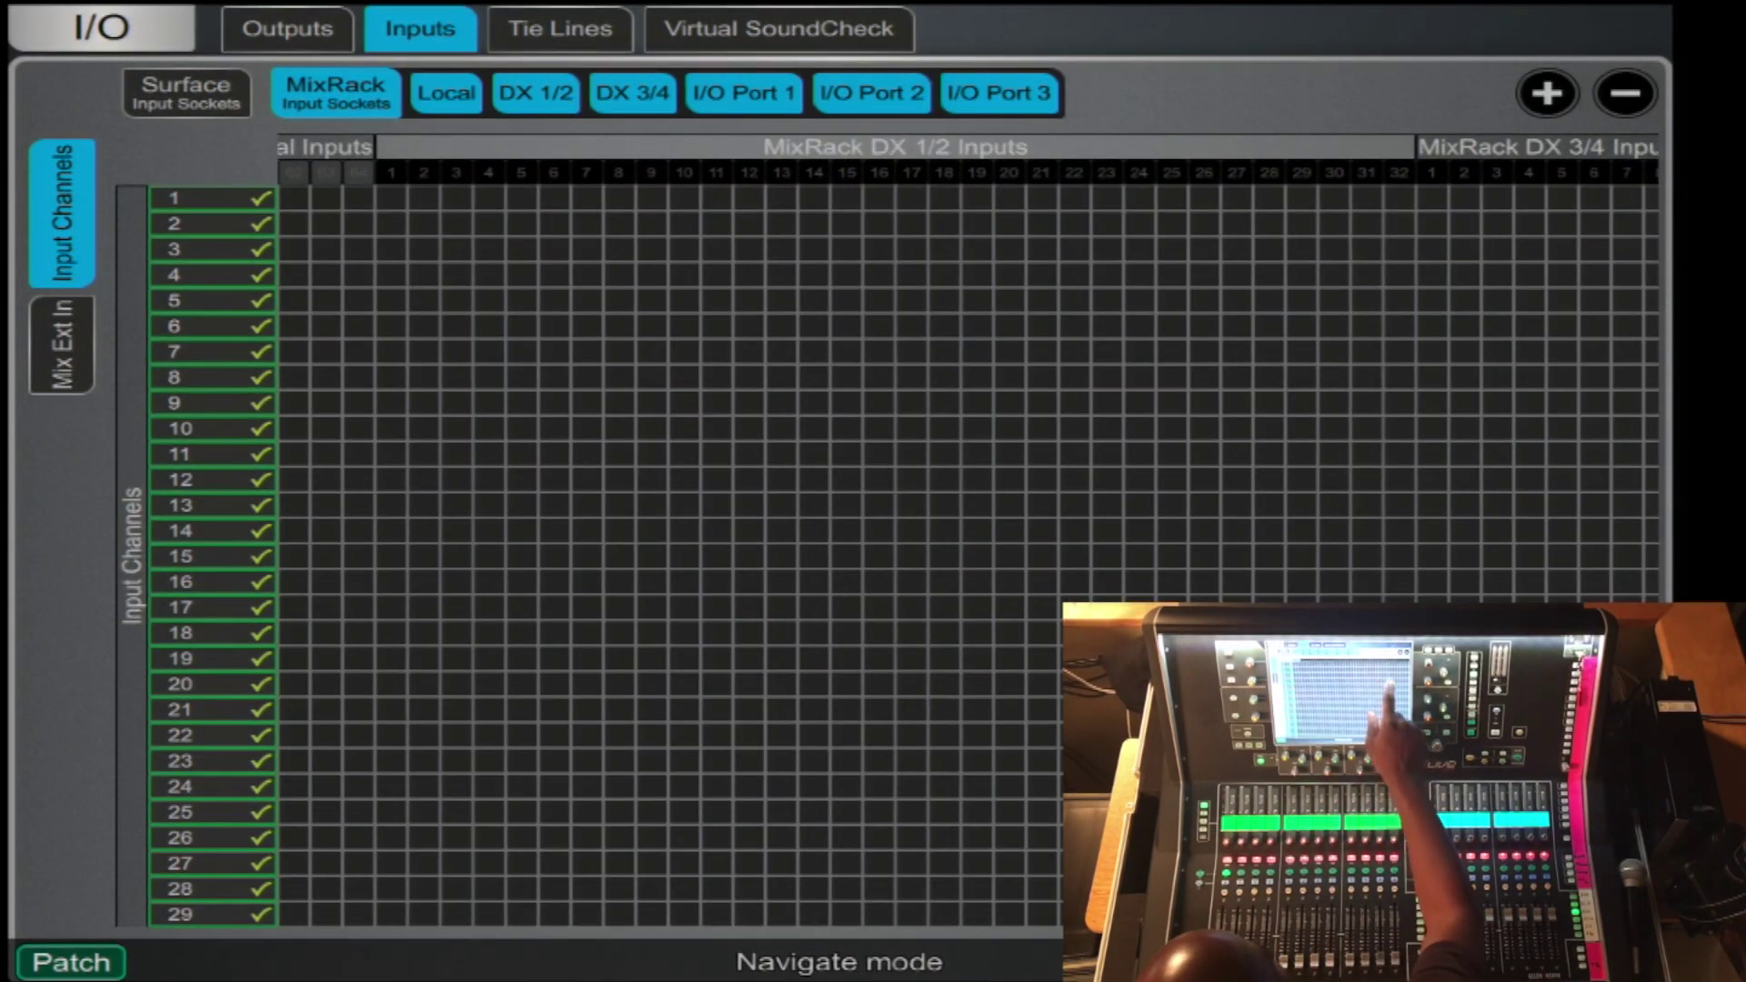
{"action": "scroll", "coordinate": [968, 546], "scroll_direction": "right", "scroll_amount": 8}
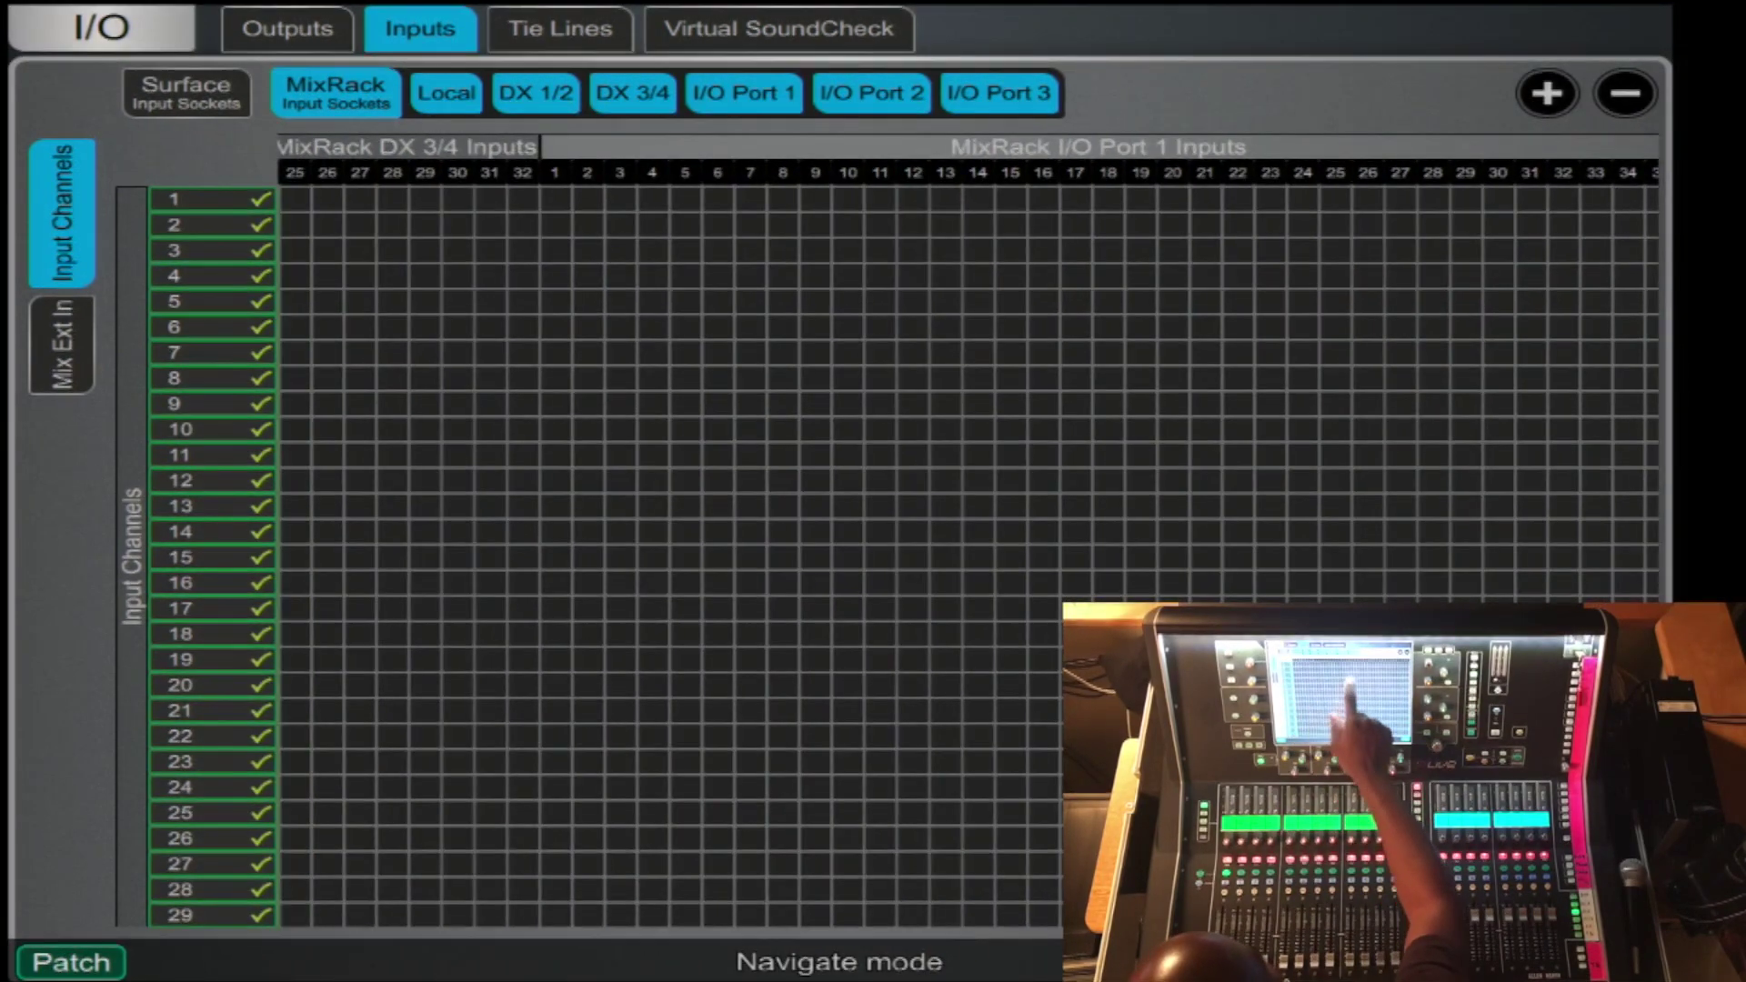
{"action": "scroll", "coordinate": [967, 545], "scroll_direction": "right", "scroll_amount": 5}
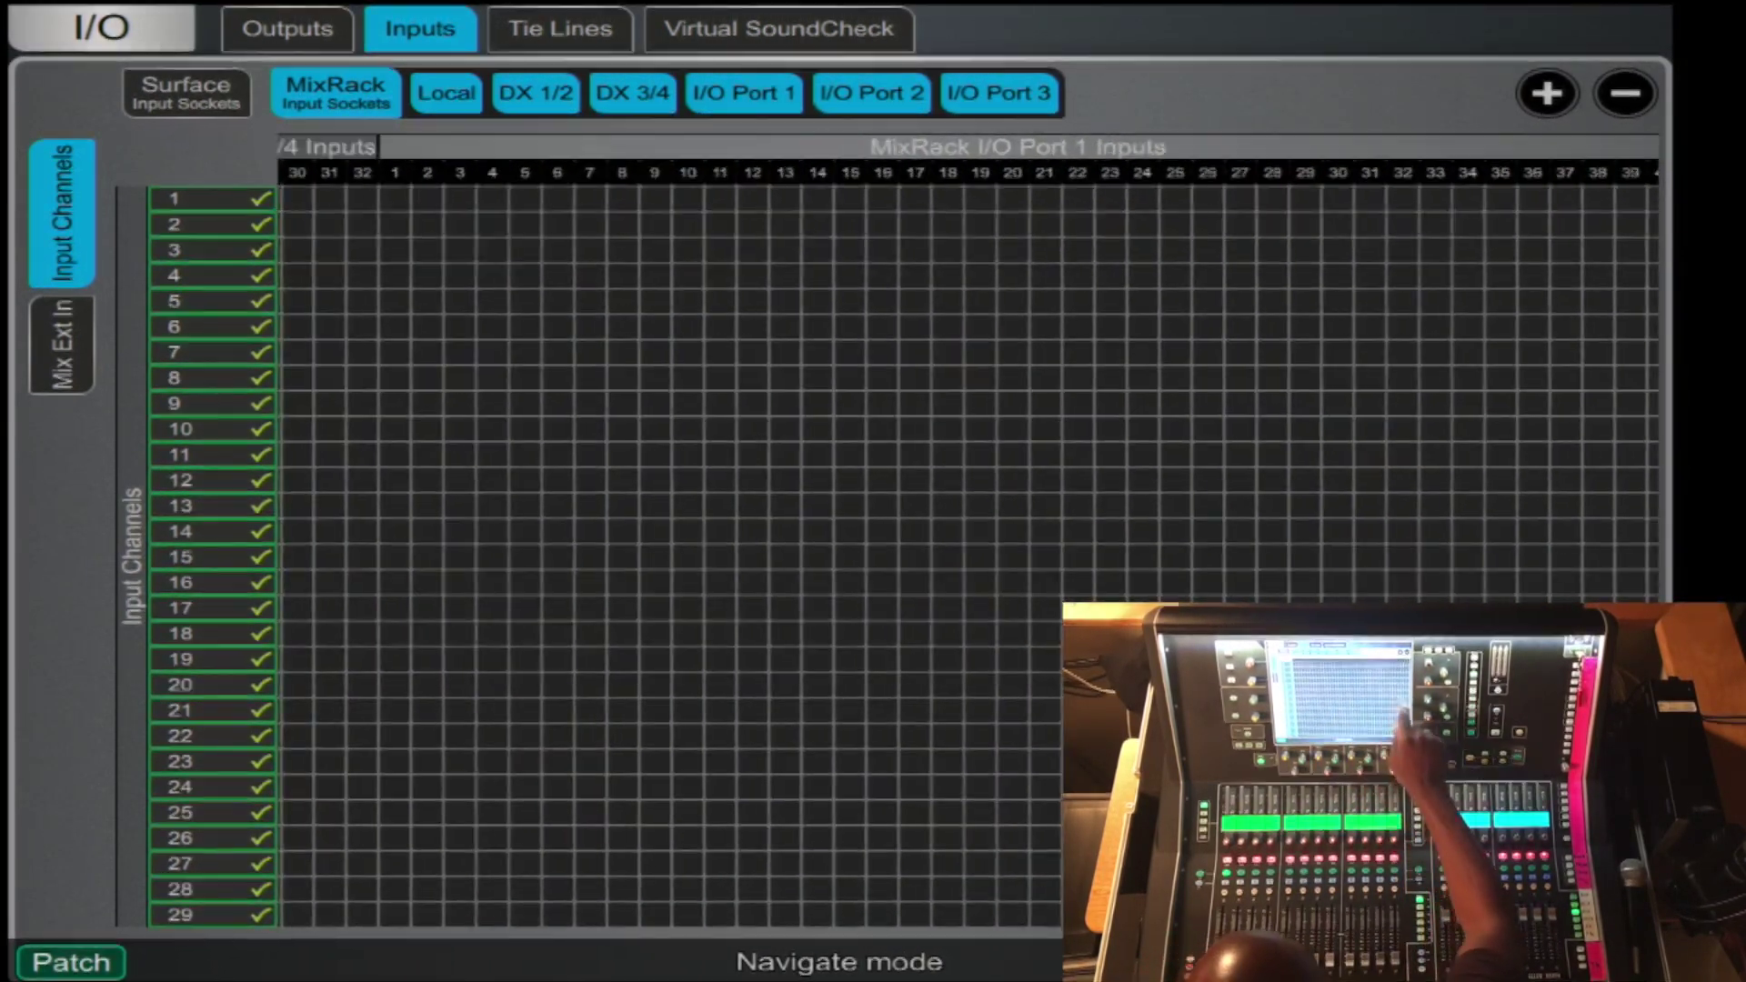
{"action": "scroll", "coordinate": [968, 546], "scroll_direction": "left", "scroll_amount": 12}
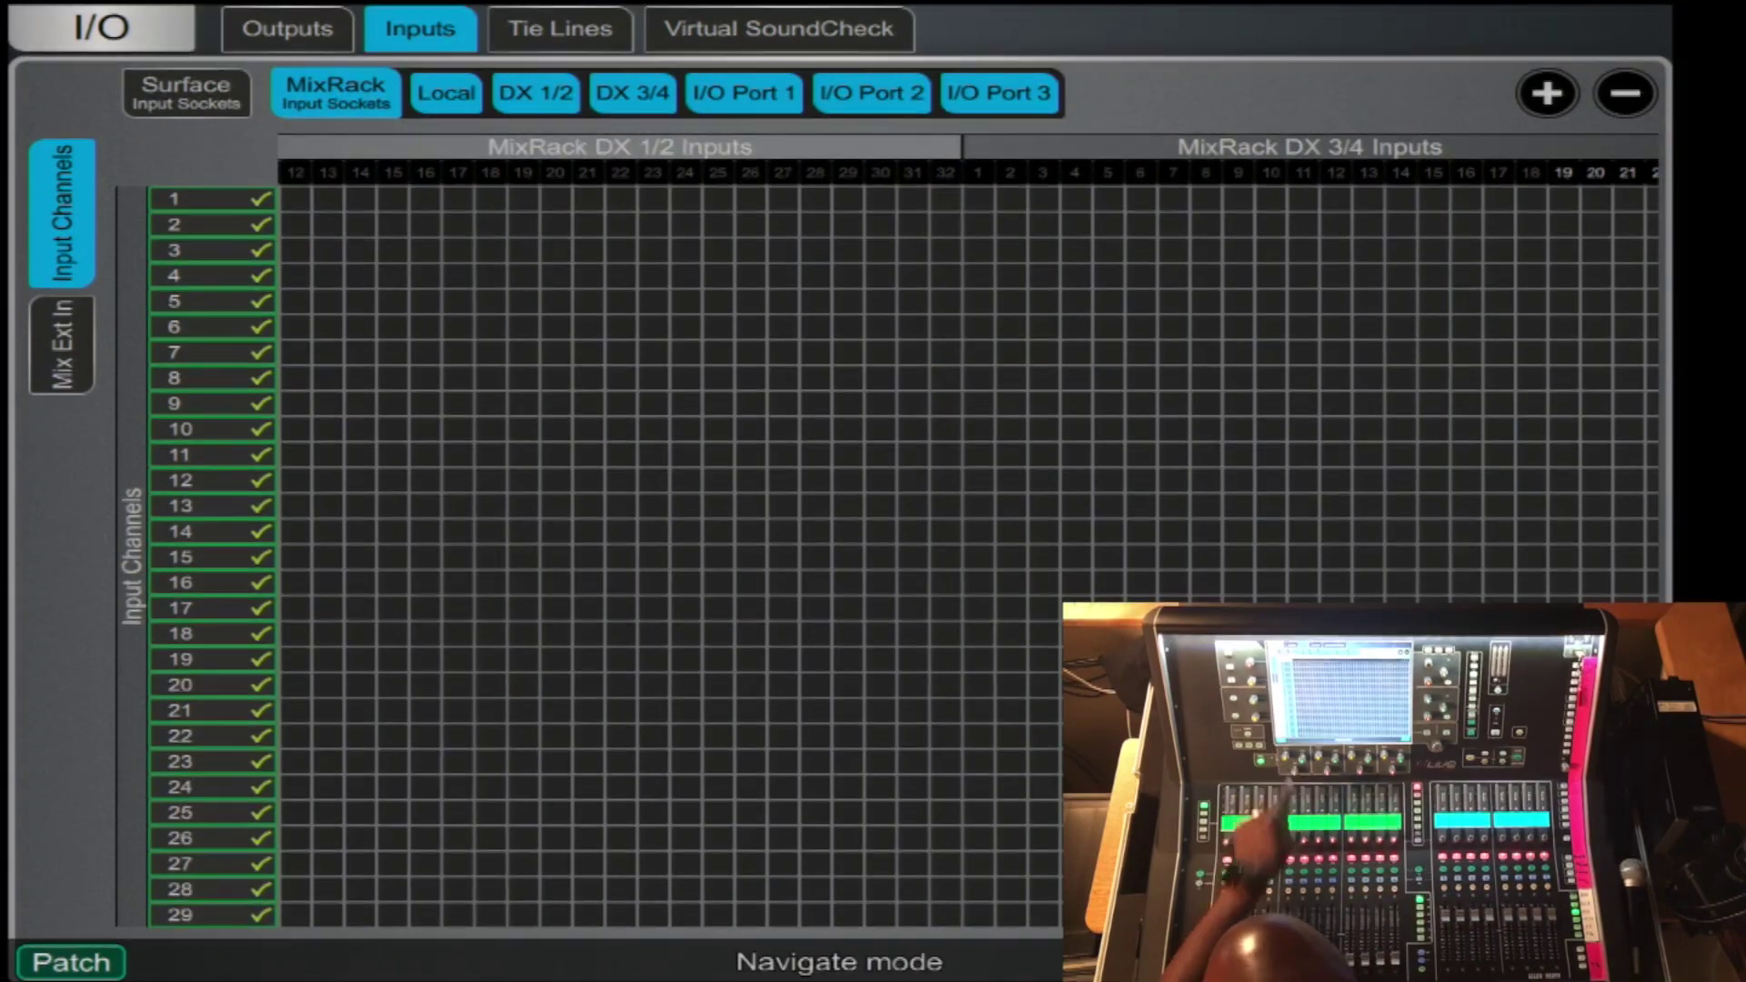
{"action": "scroll", "coordinate": [968, 546], "scroll_direction": "left", "scroll_amount": 8}
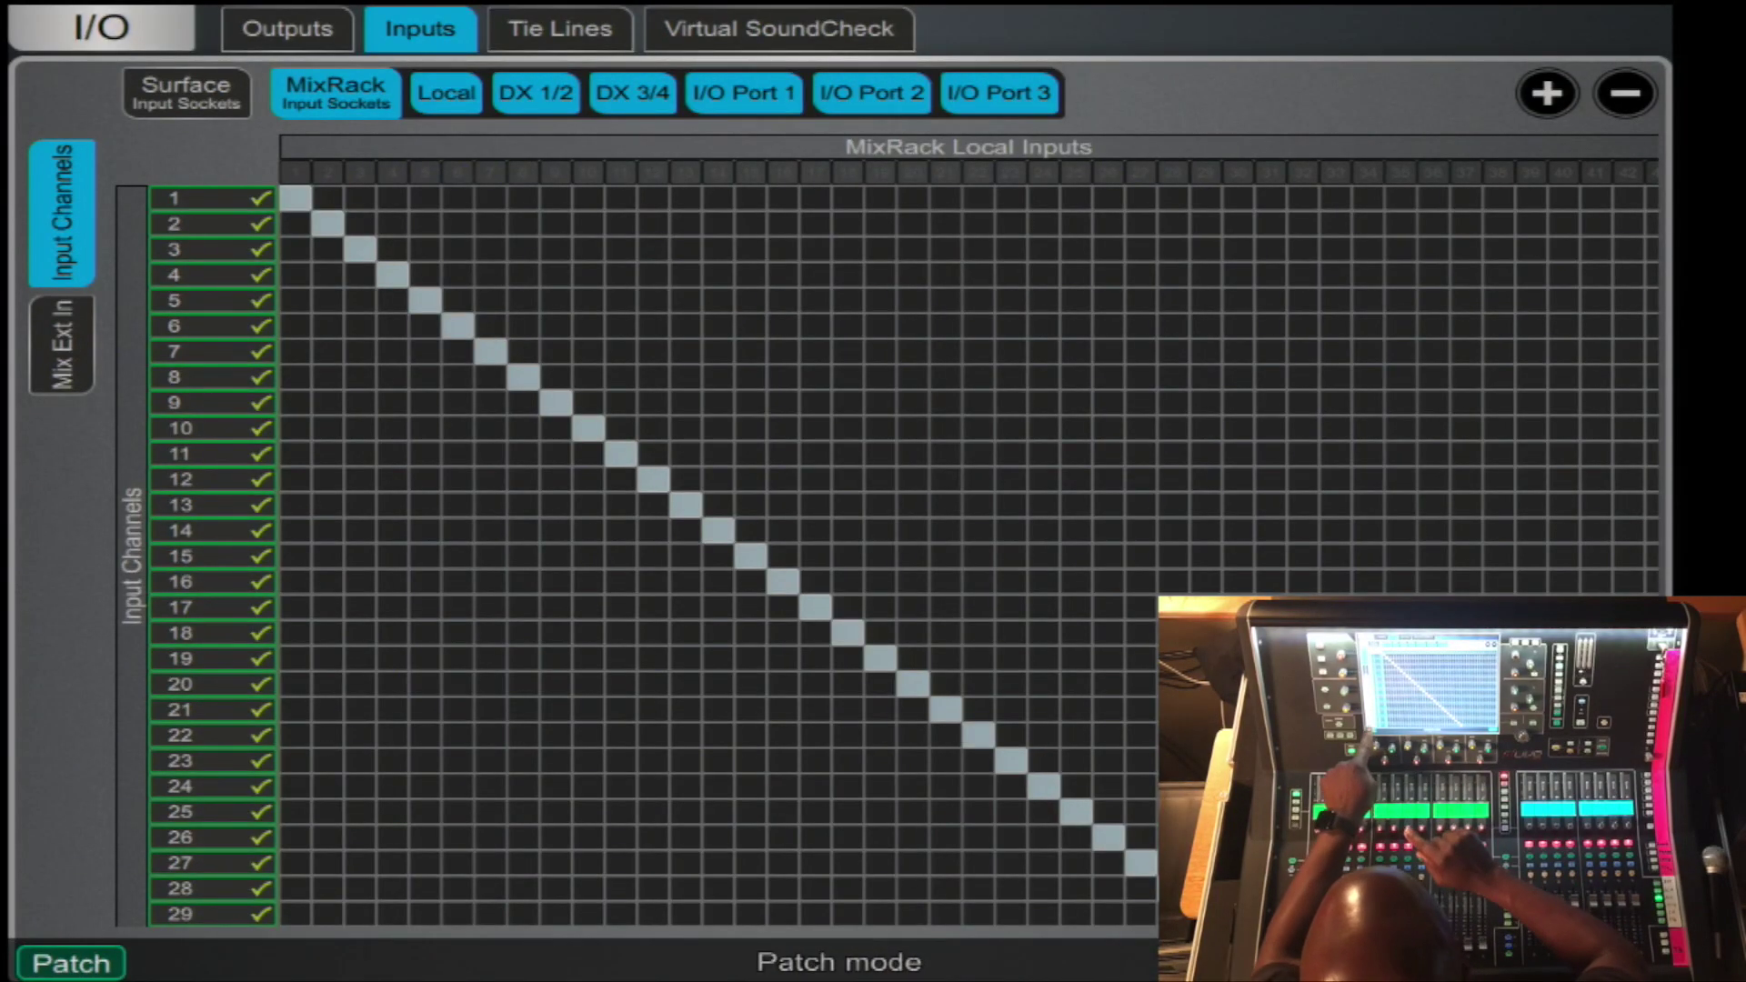
Drag-patch a run of input channels starting at MixRack input 7, confirming the reassignment.
{"action": "left_click", "coordinate": [556, 249]}
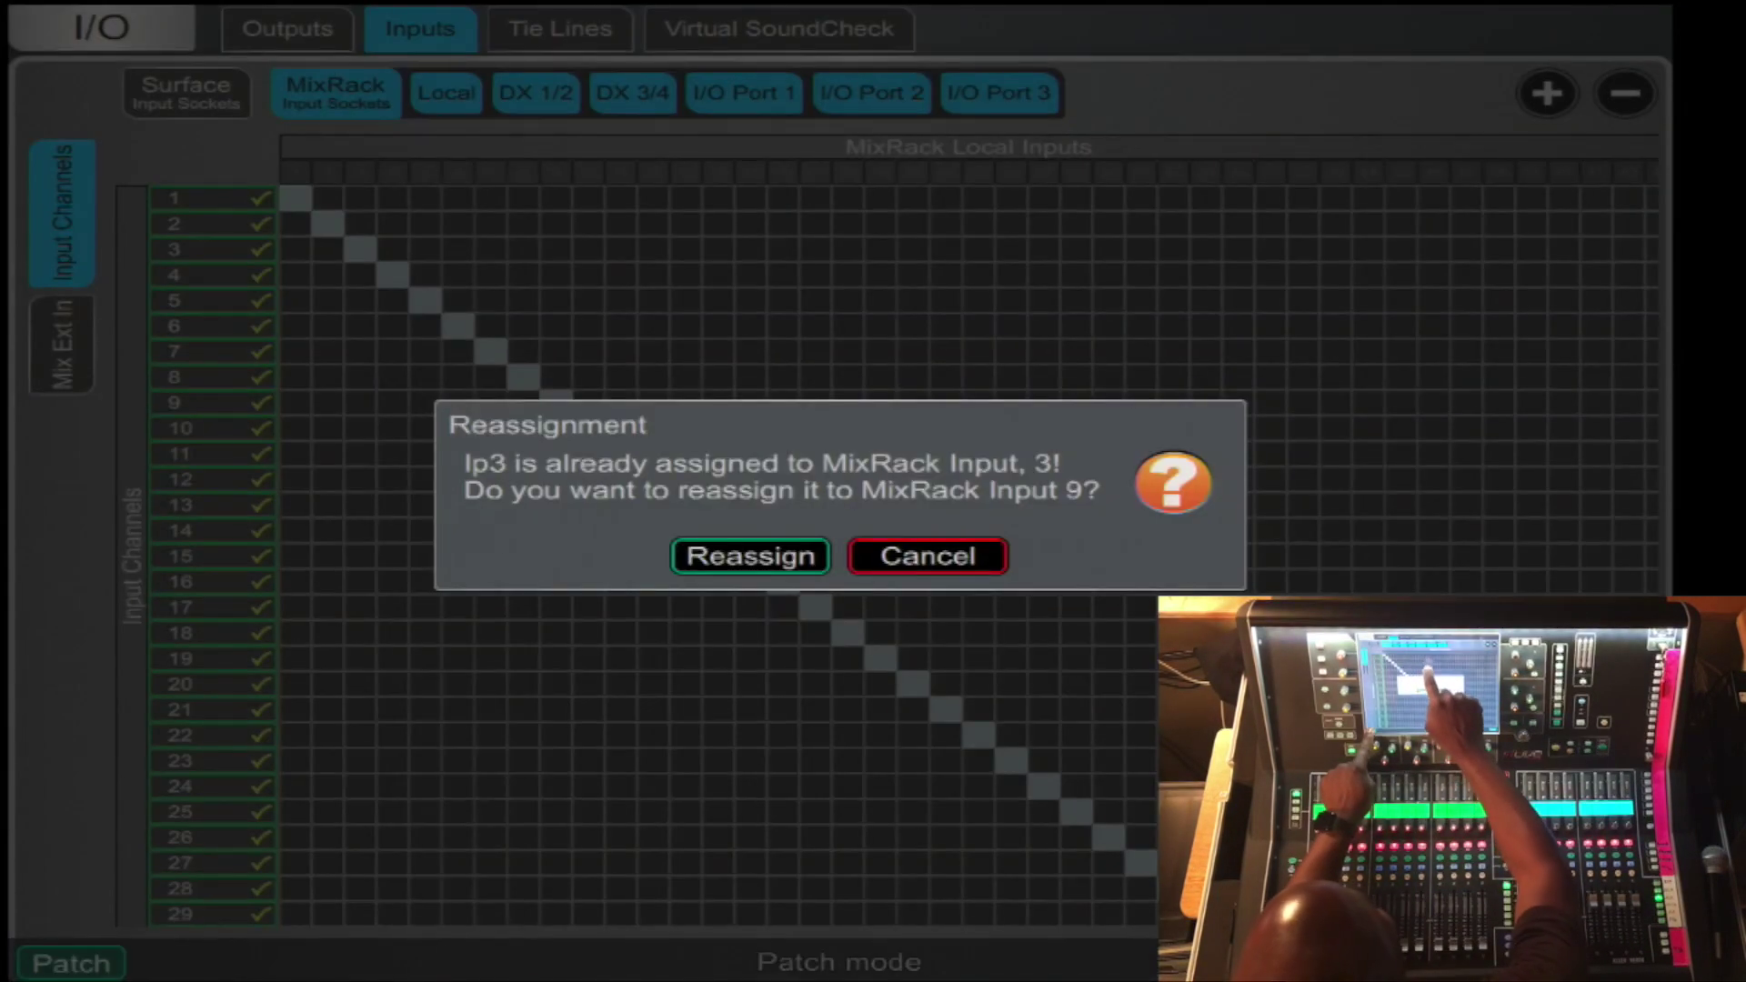
{"action": "left_click", "coordinate": [928, 556]}
{"action": "left_click_drag", "start_coordinate": [491, 224], "coordinate": [1108, 709]}
{"action": "left_click", "coordinate": [751, 779]}
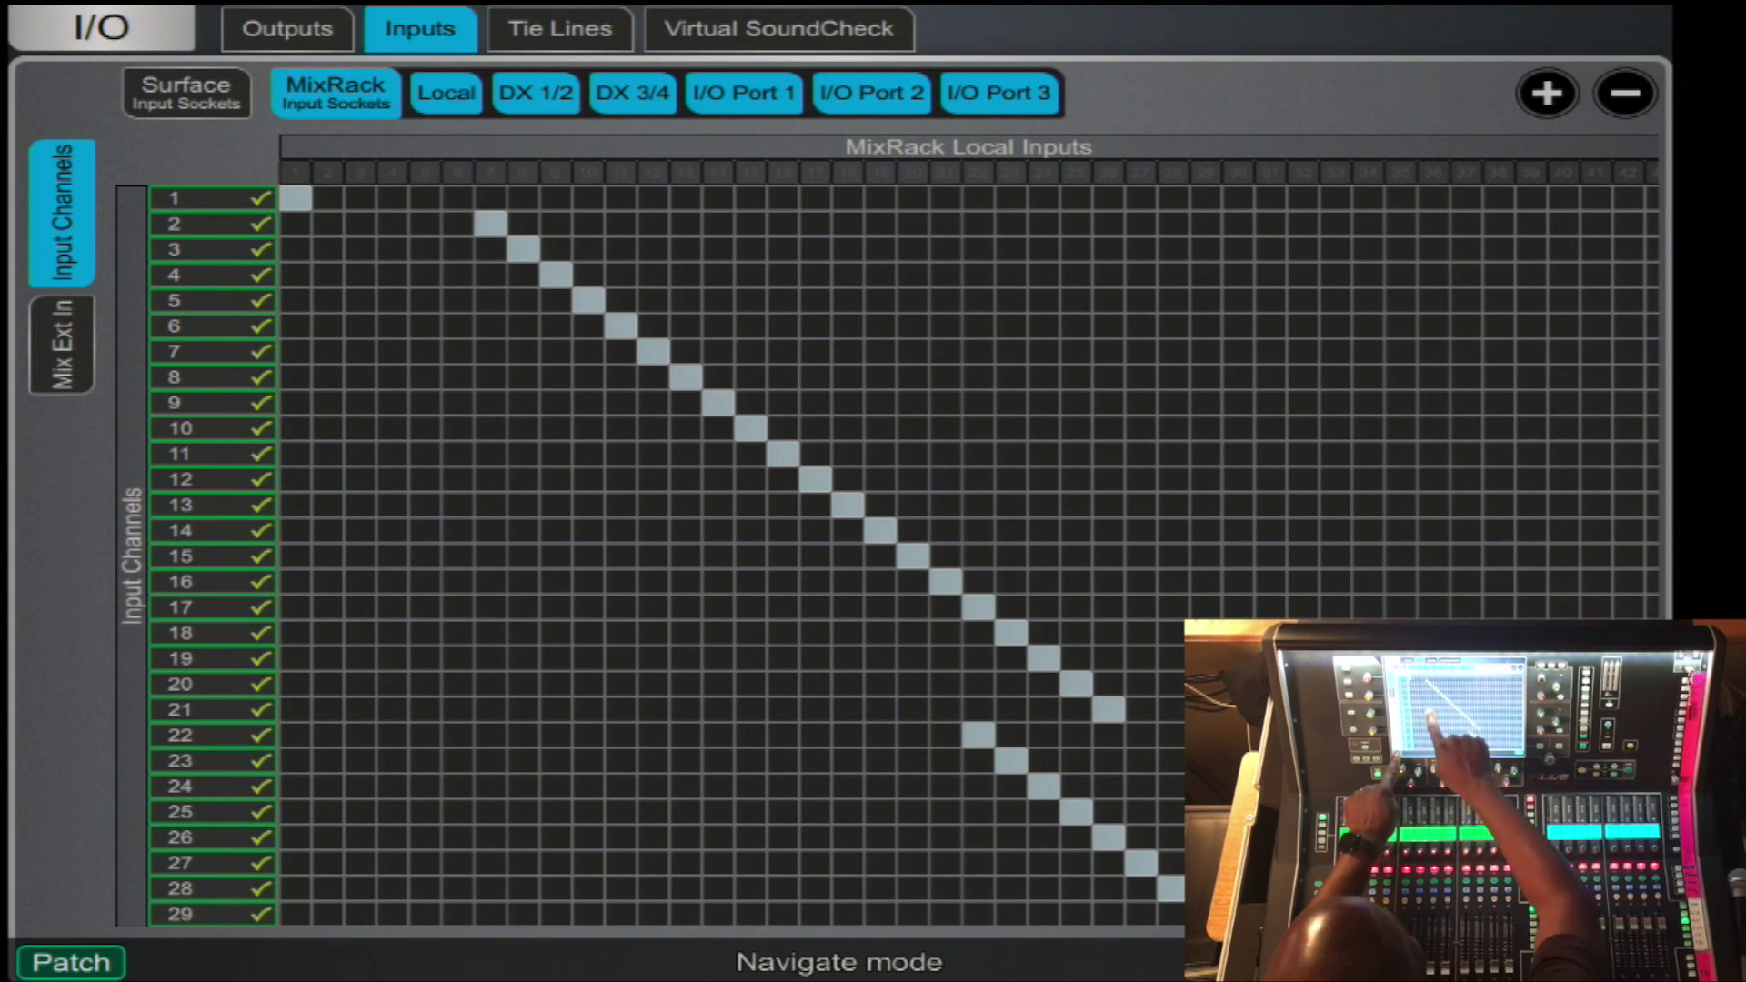
In Patch mode, patch channels 8–25 diagonally to MixRack inputs 2–19 and confirm reassignment.
{"action": "left_click", "coordinate": [71, 963]}
{"action": "left_click_drag", "start_coordinate": [424, 454], "coordinate": [783, 735]}
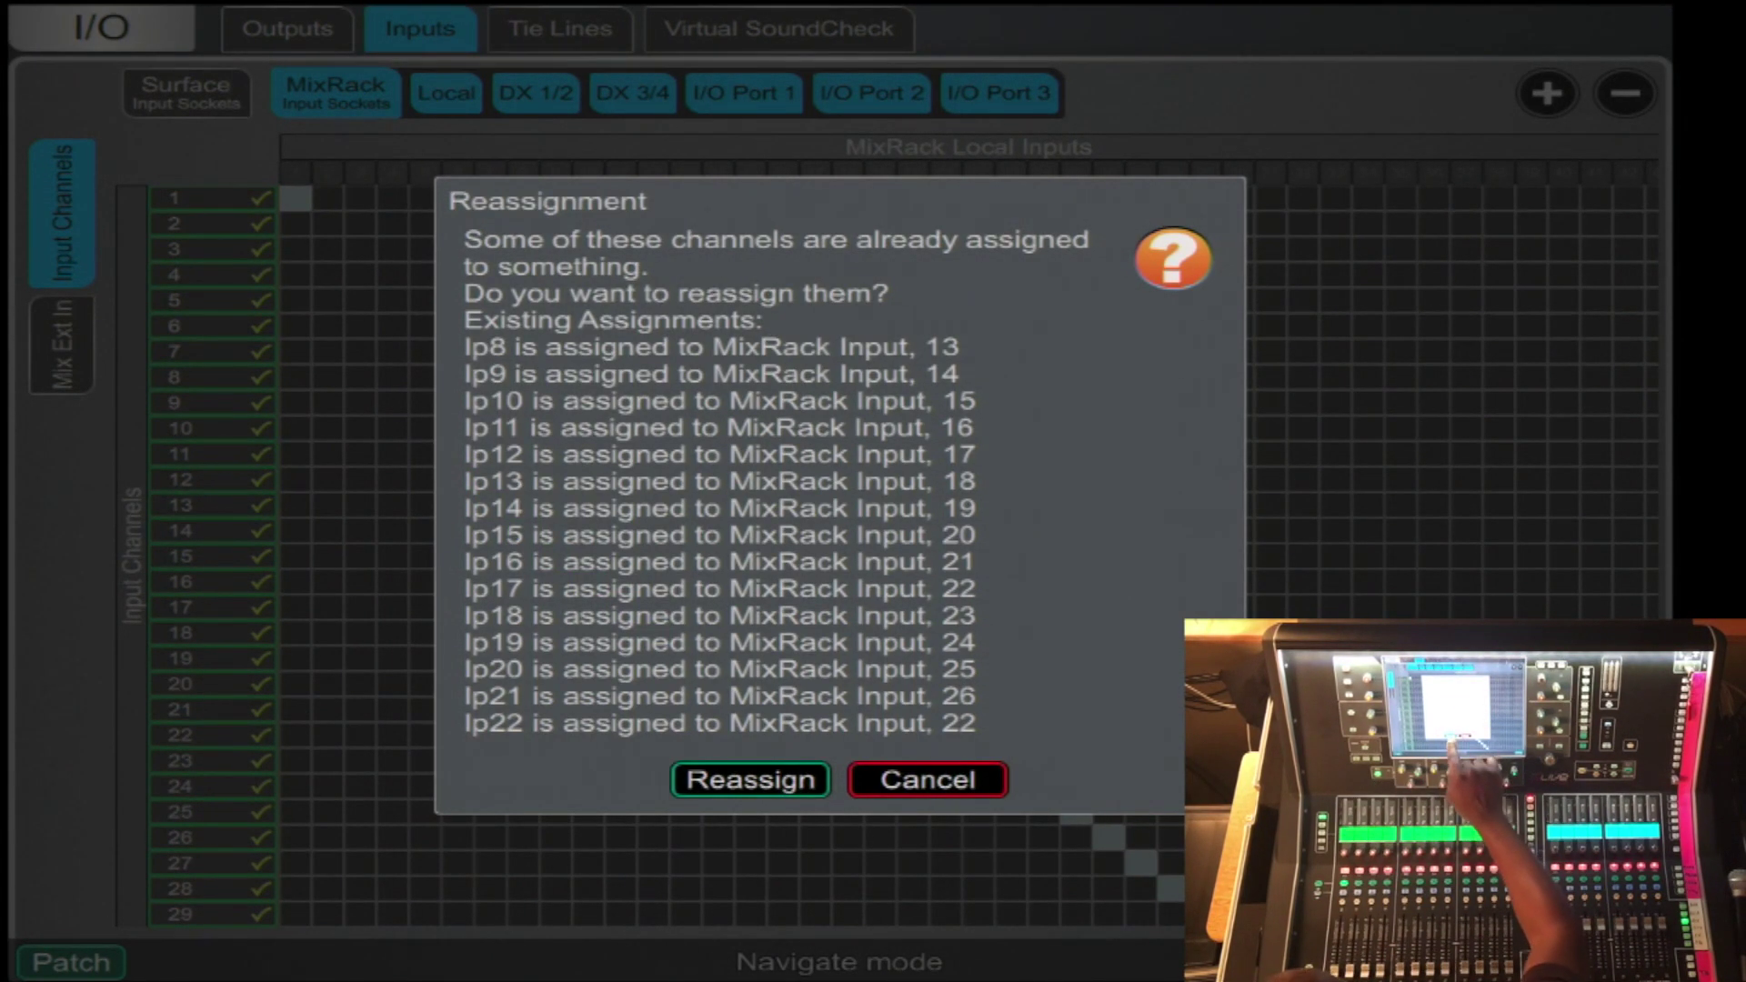
{"action": "left_click", "coordinate": [751, 779]}
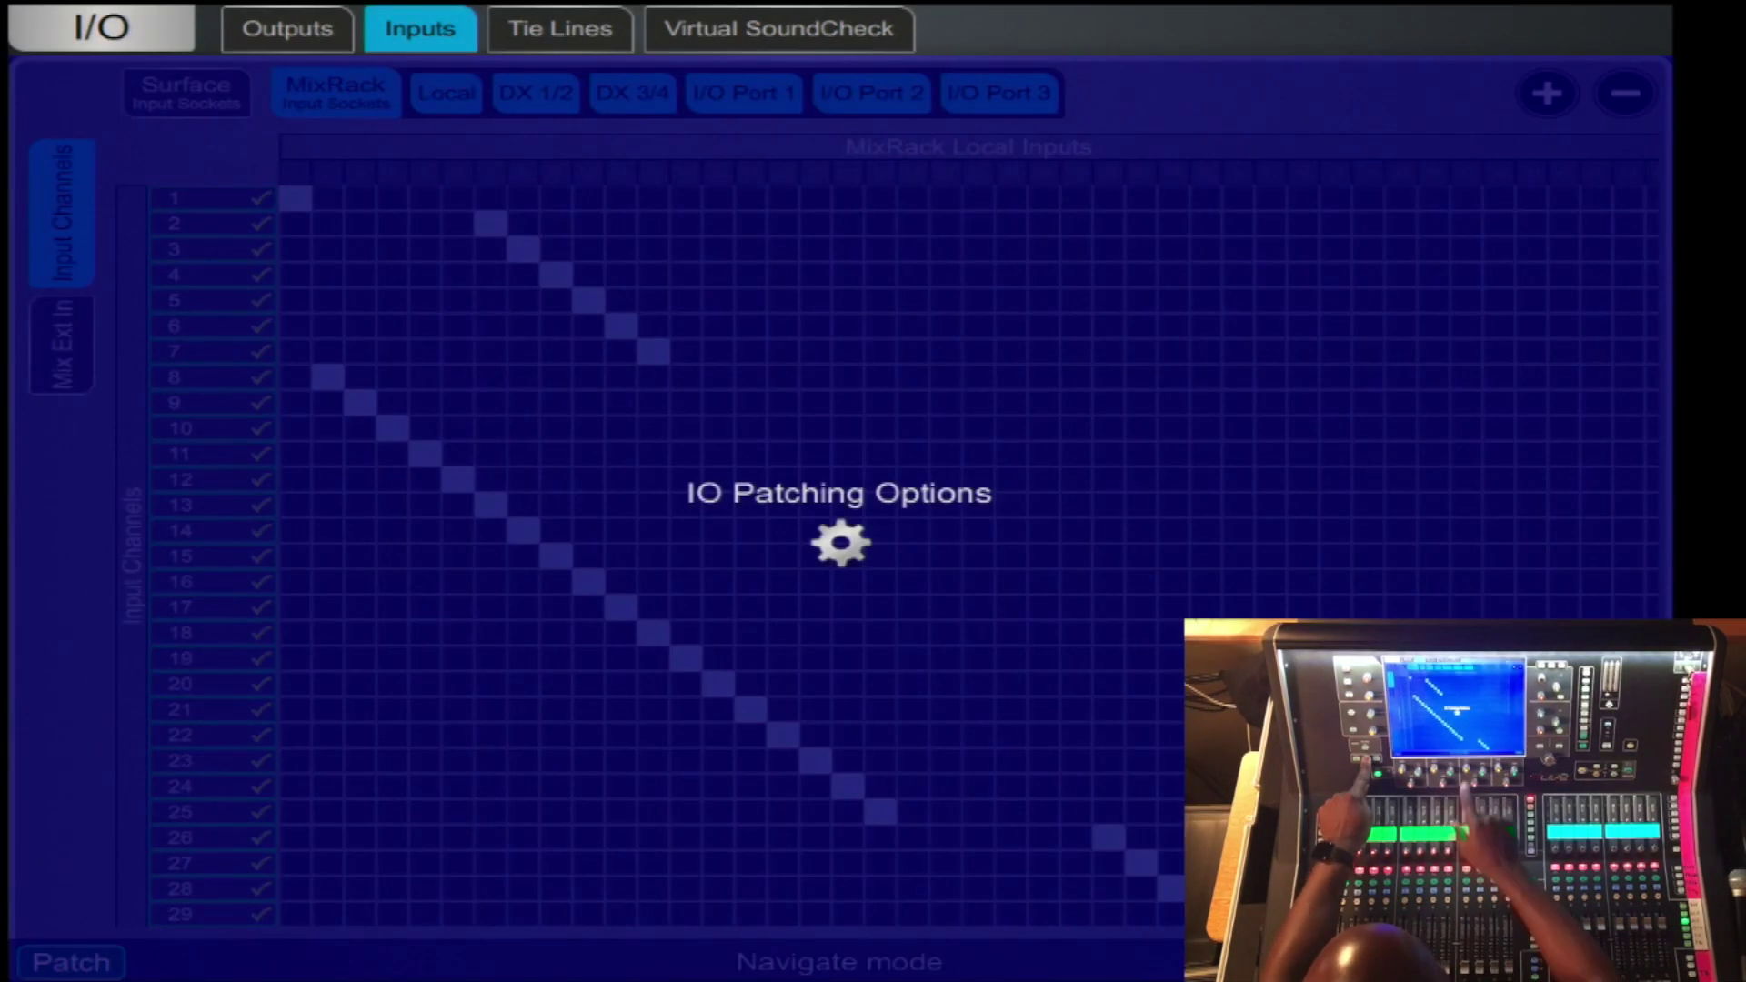
Switch 'Use full screen for Input/Output patching' to Off in IO Patching Options.
{"action": "left_click", "coordinate": [838, 542]}
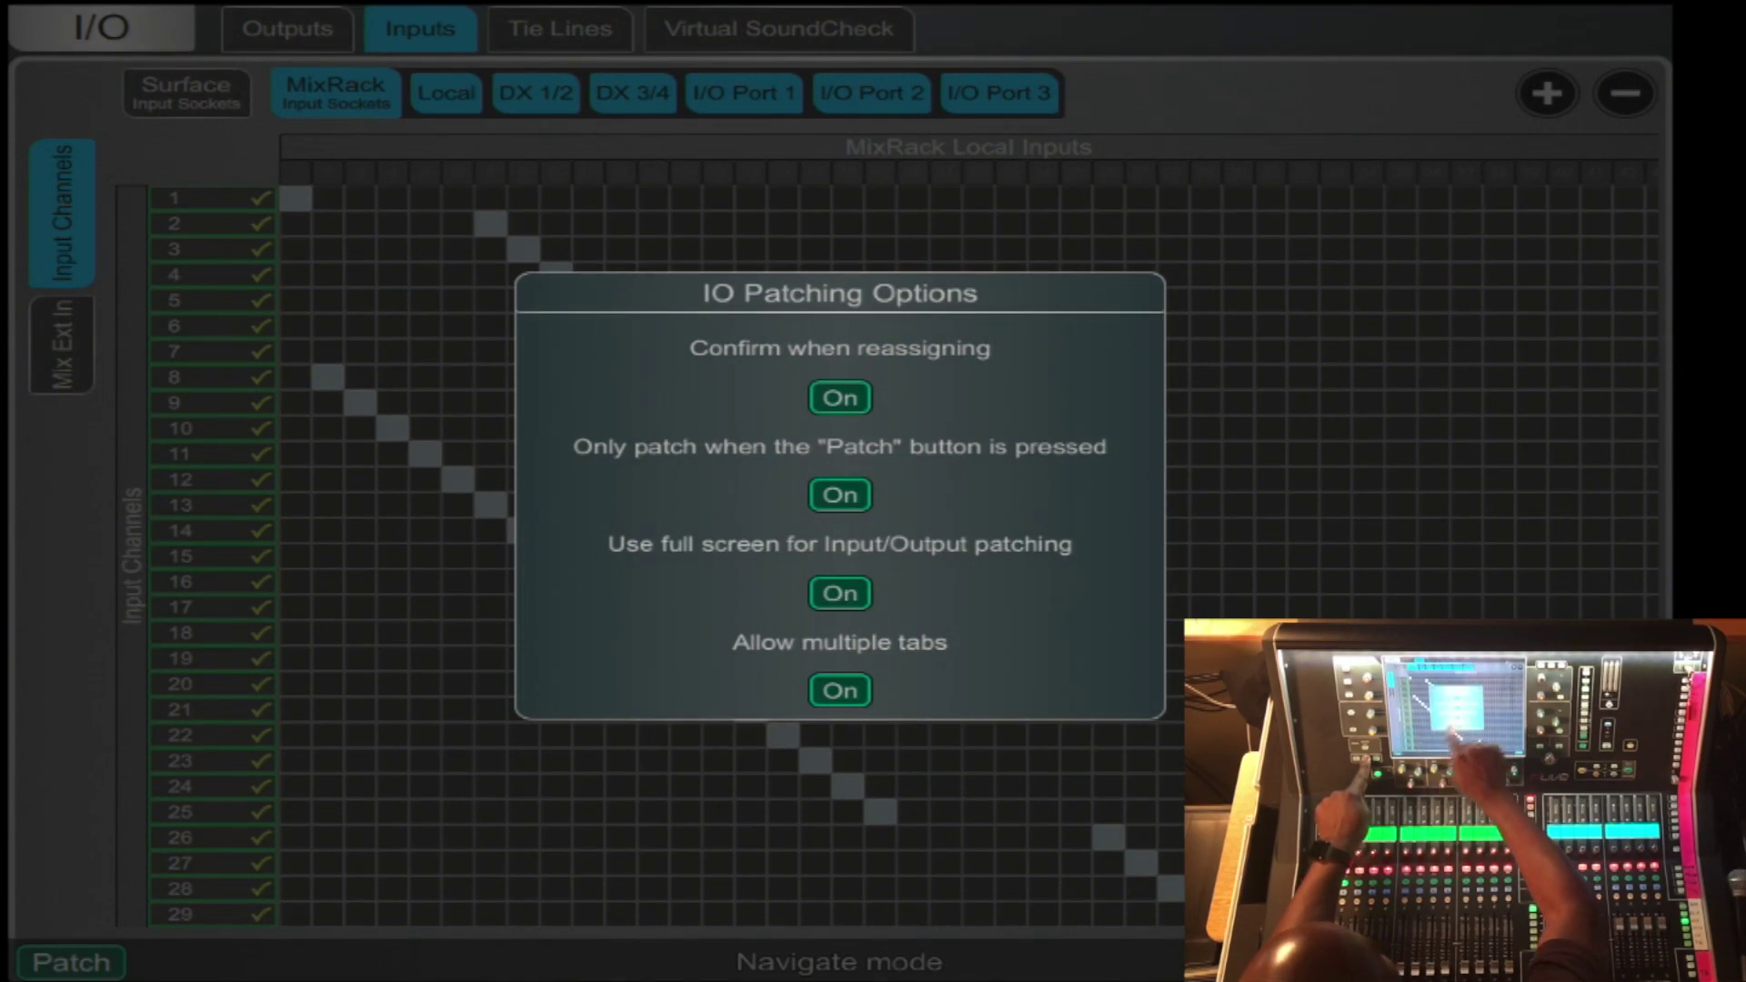
{"action": "left_click", "coordinate": [839, 593]}
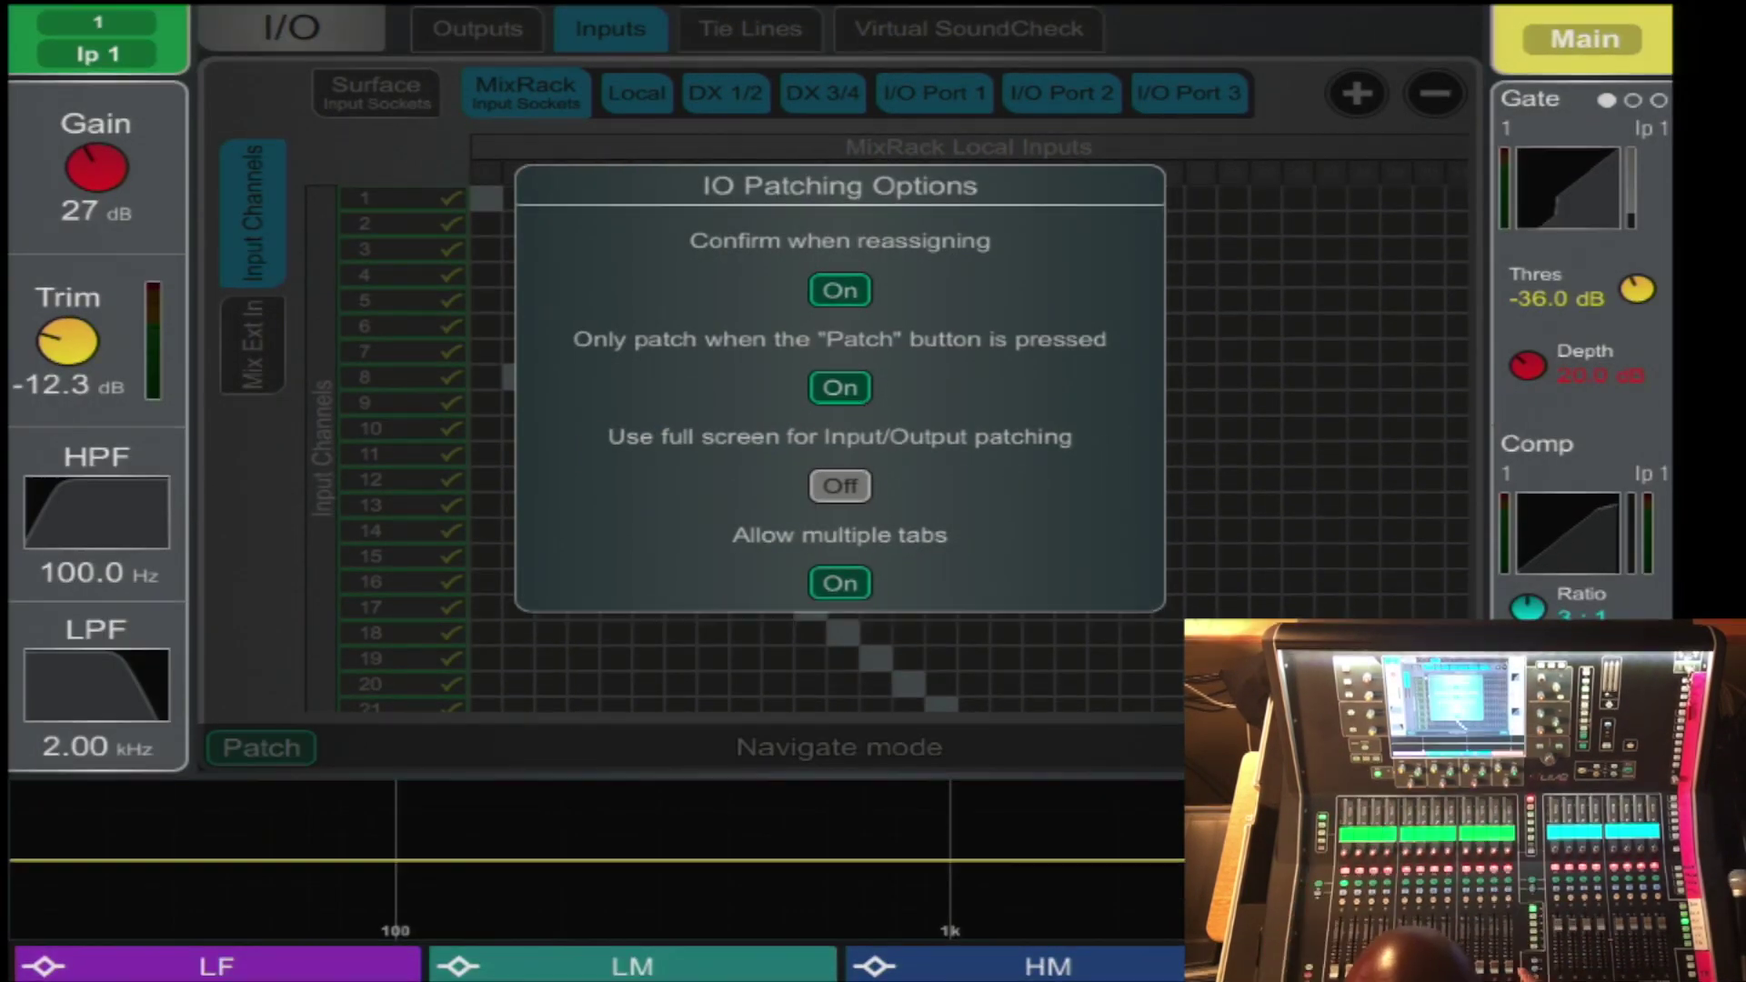
{"action": "left_click", "coordinate": [1319, 564]}
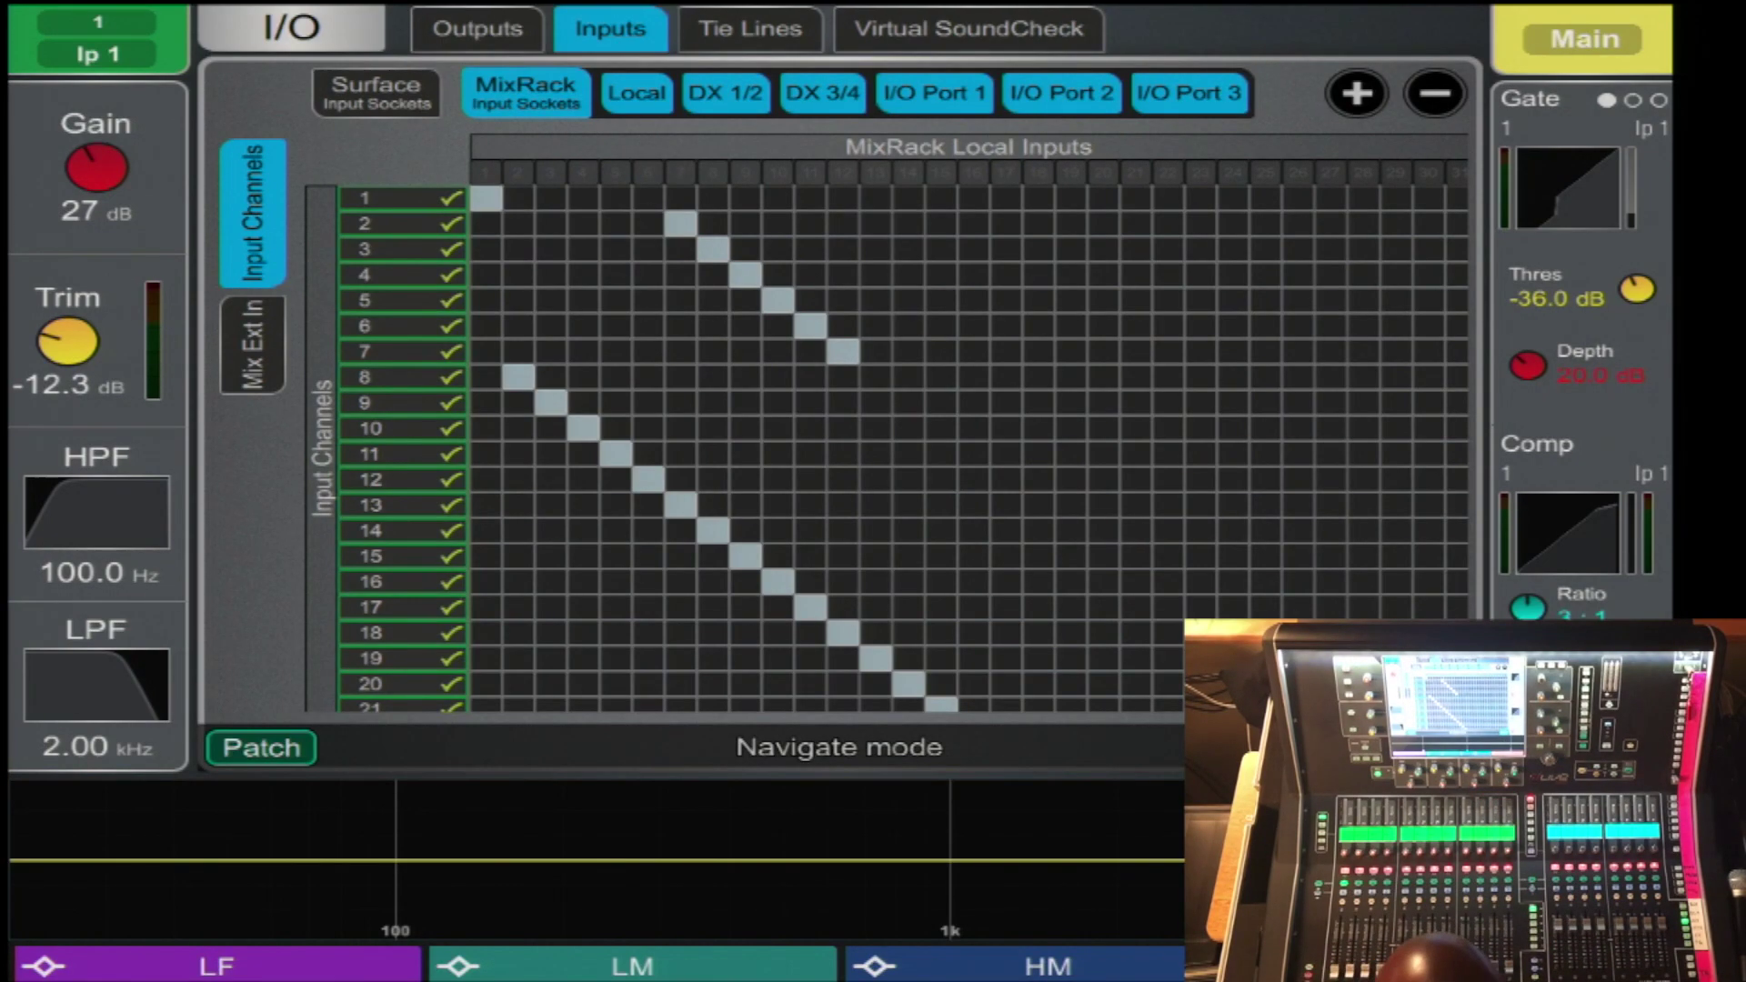
Bring up channel Ip 1's Preamp page, showing its MixRack Sockets socket 1 source.
{"action": "left_click", "coordinate": [478, 29]}
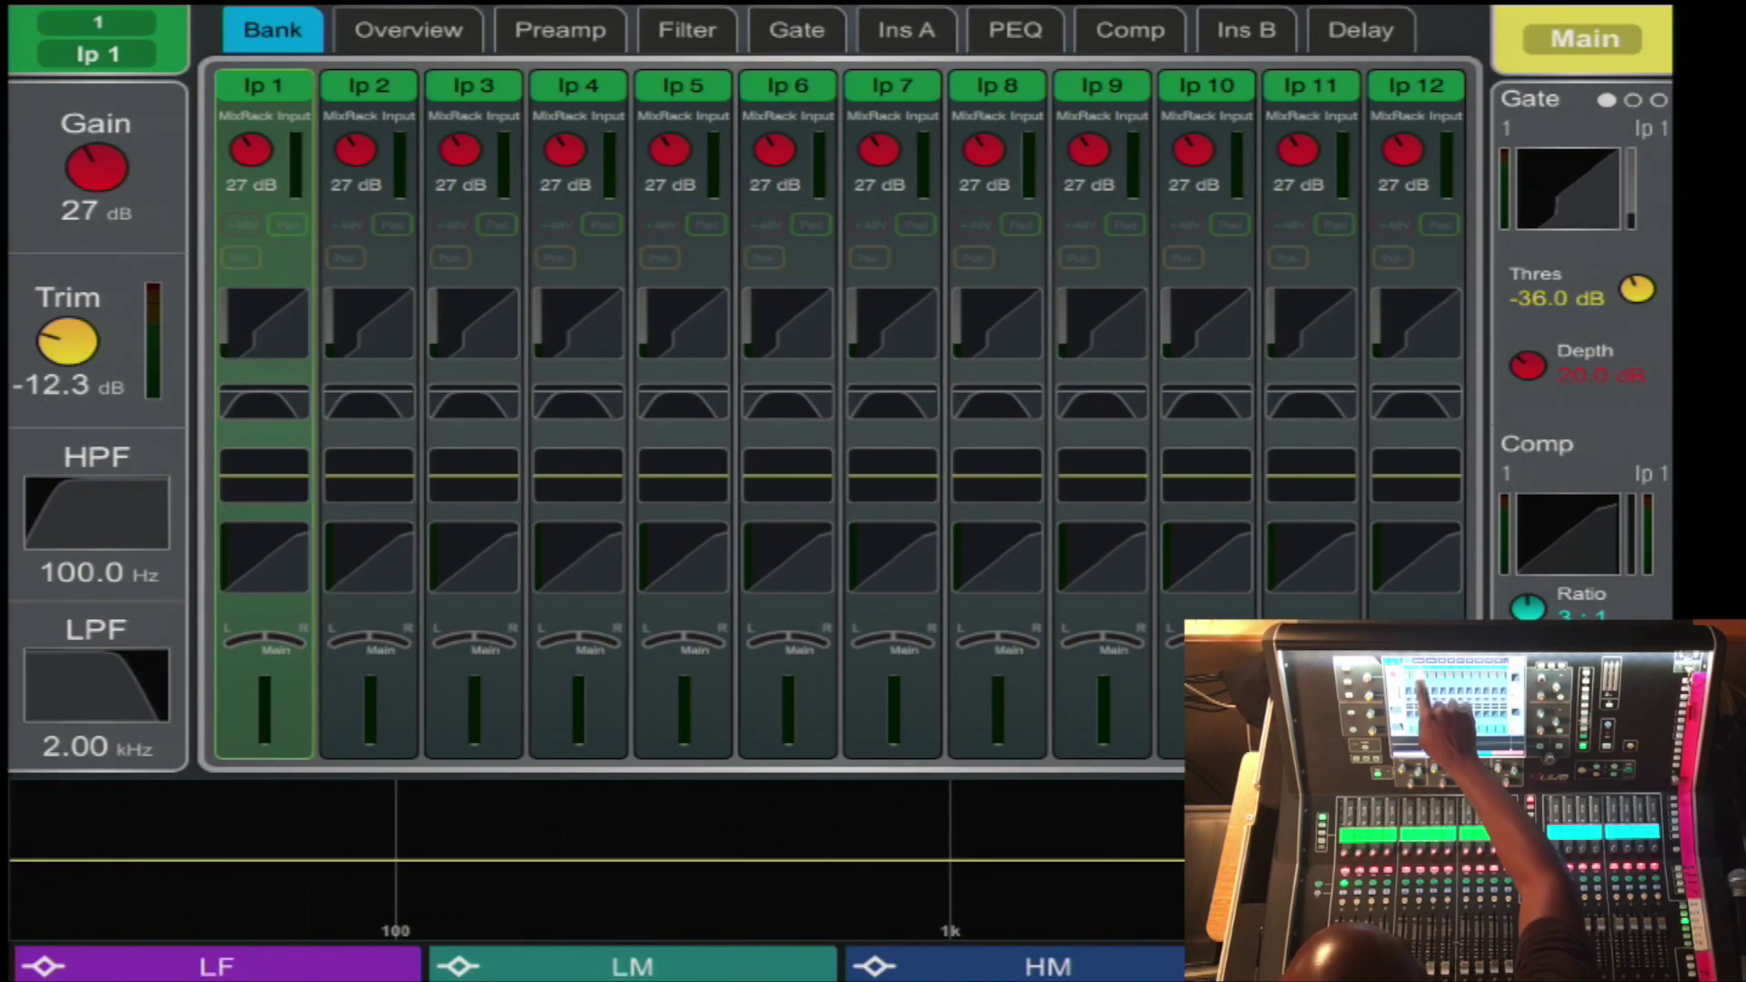
{"action": "left_click", "coordinate": [560, 30]}
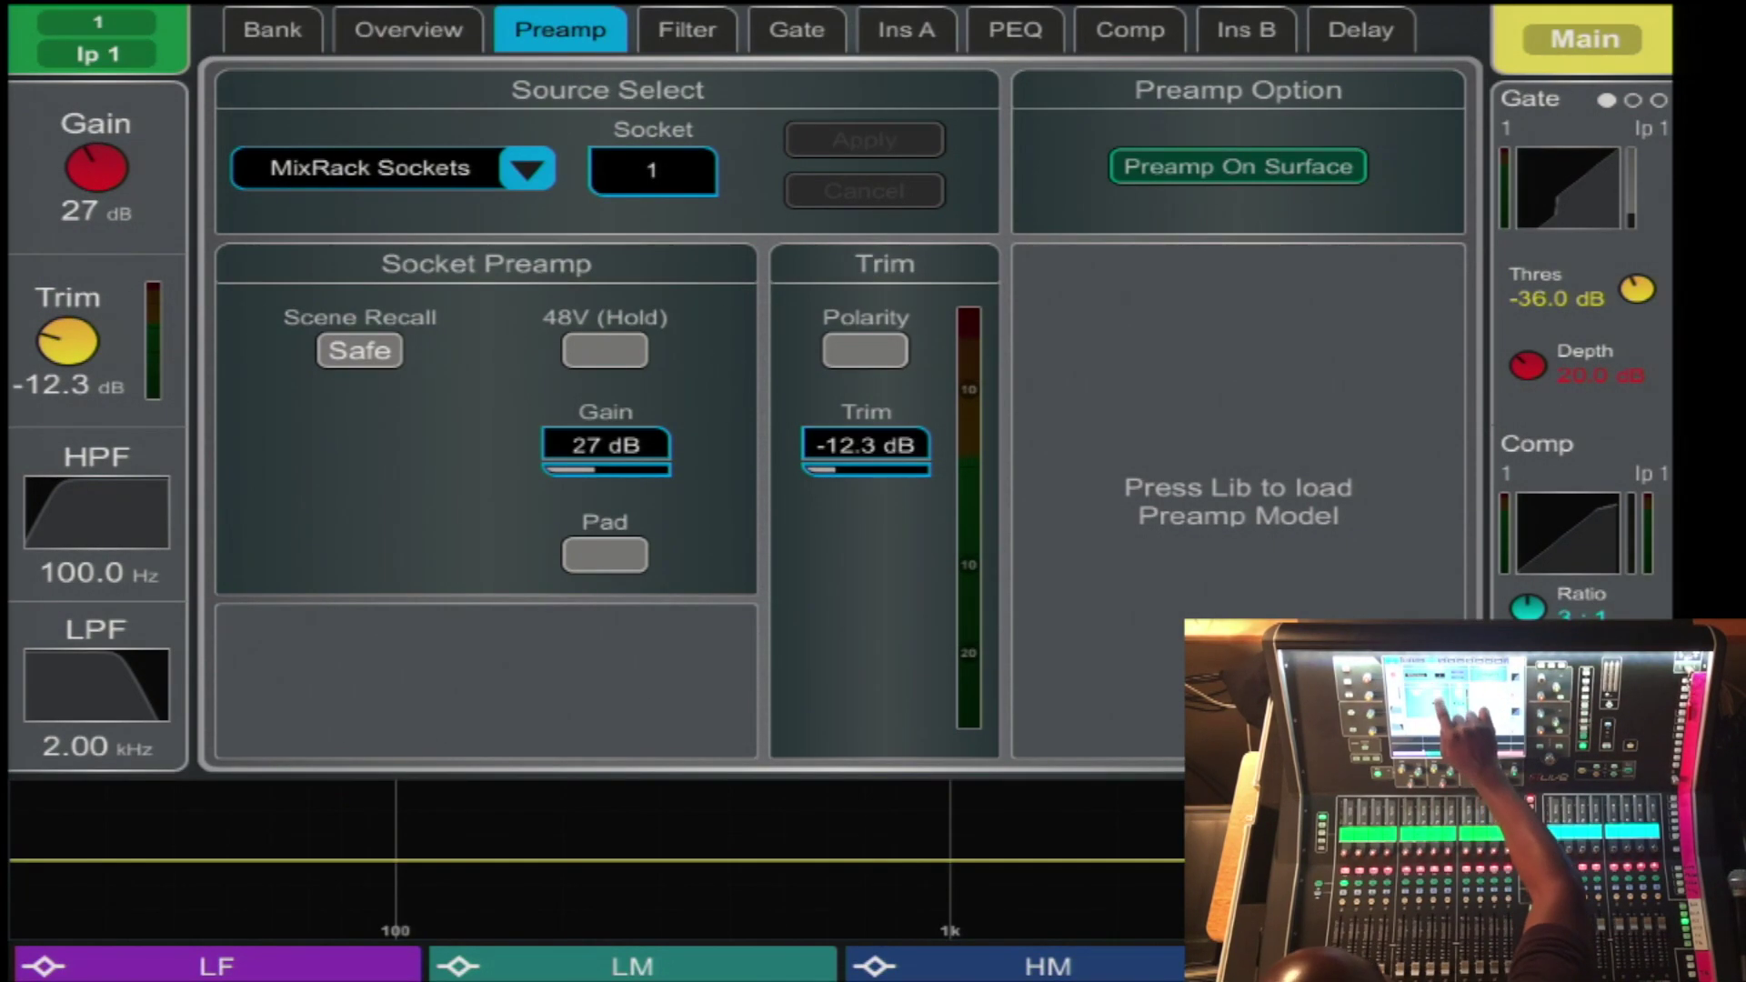
{"action": "left_click", "coordinate": [528, 168]}
Set input 1's preamp source to Surface Sockets, socket 8, and apply the change.
{"action": "scroll", "coordinate": [833, 391], "scroll_direction": "down", "scroll_amount": 2}
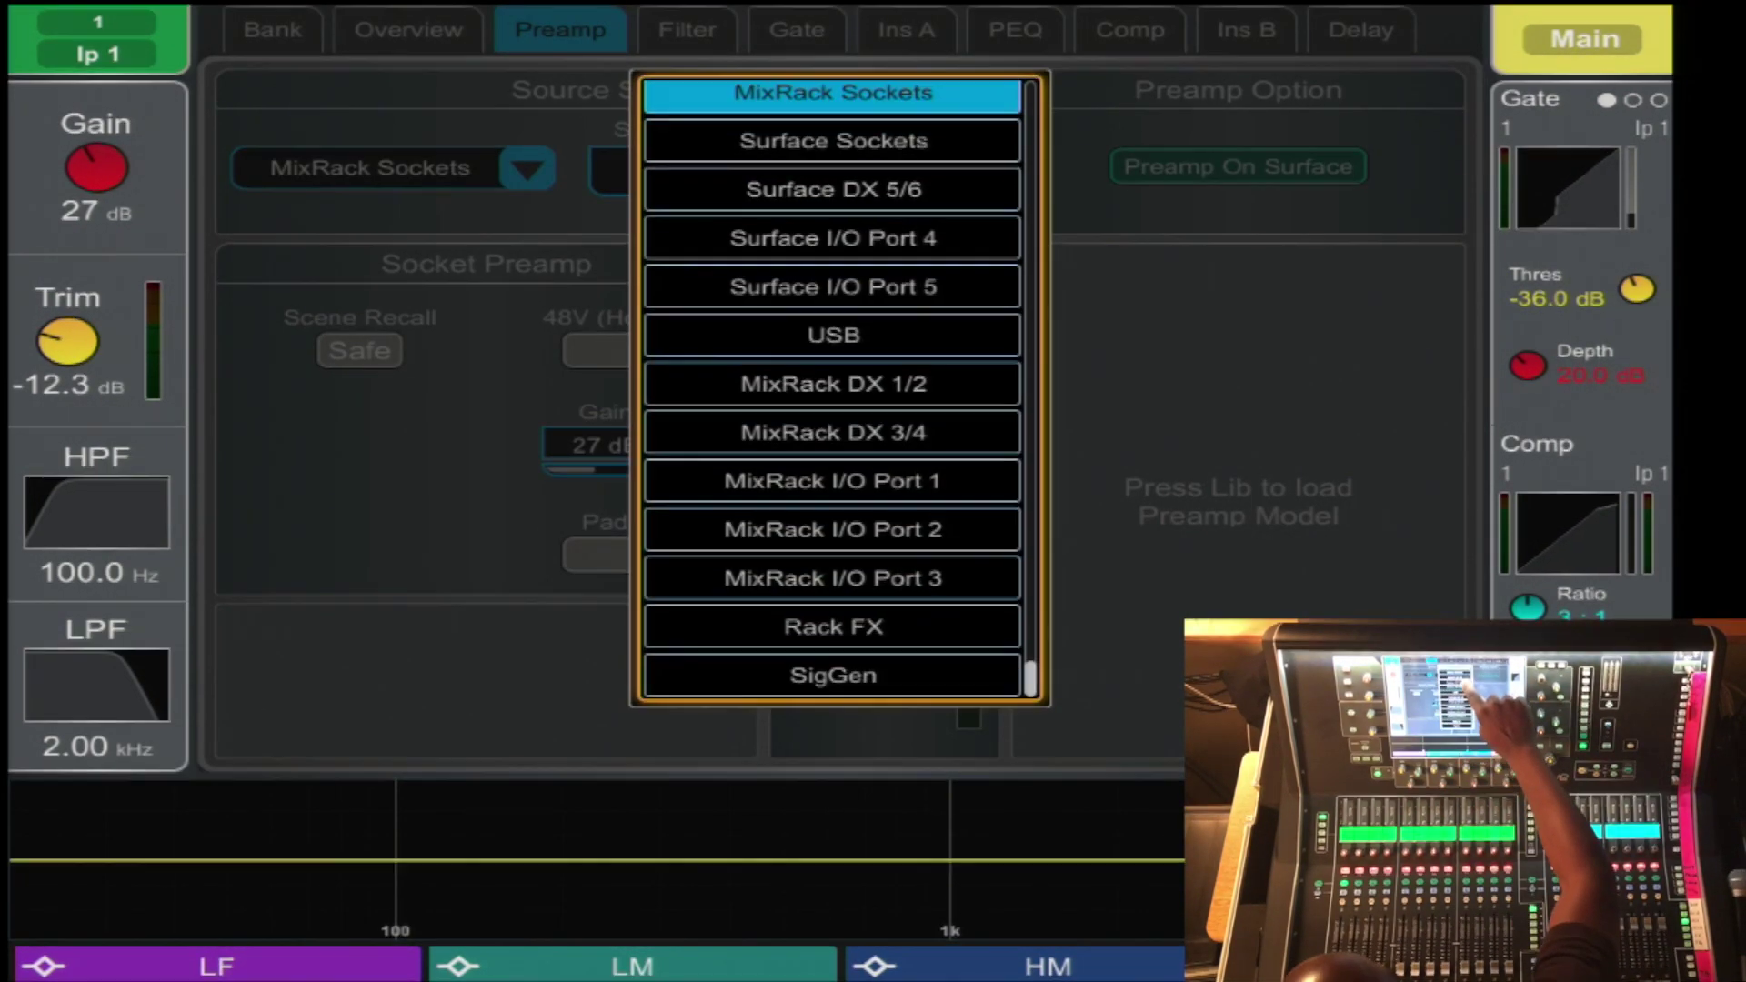
{"action": "scroll", "coordinate": [833, 391], "scroll_direction": "up", "scroll_amount": 2}
{"action": "scroll", "coordinate": [833, 392], "scroll_direction": "down", "scroll_amount": 1}
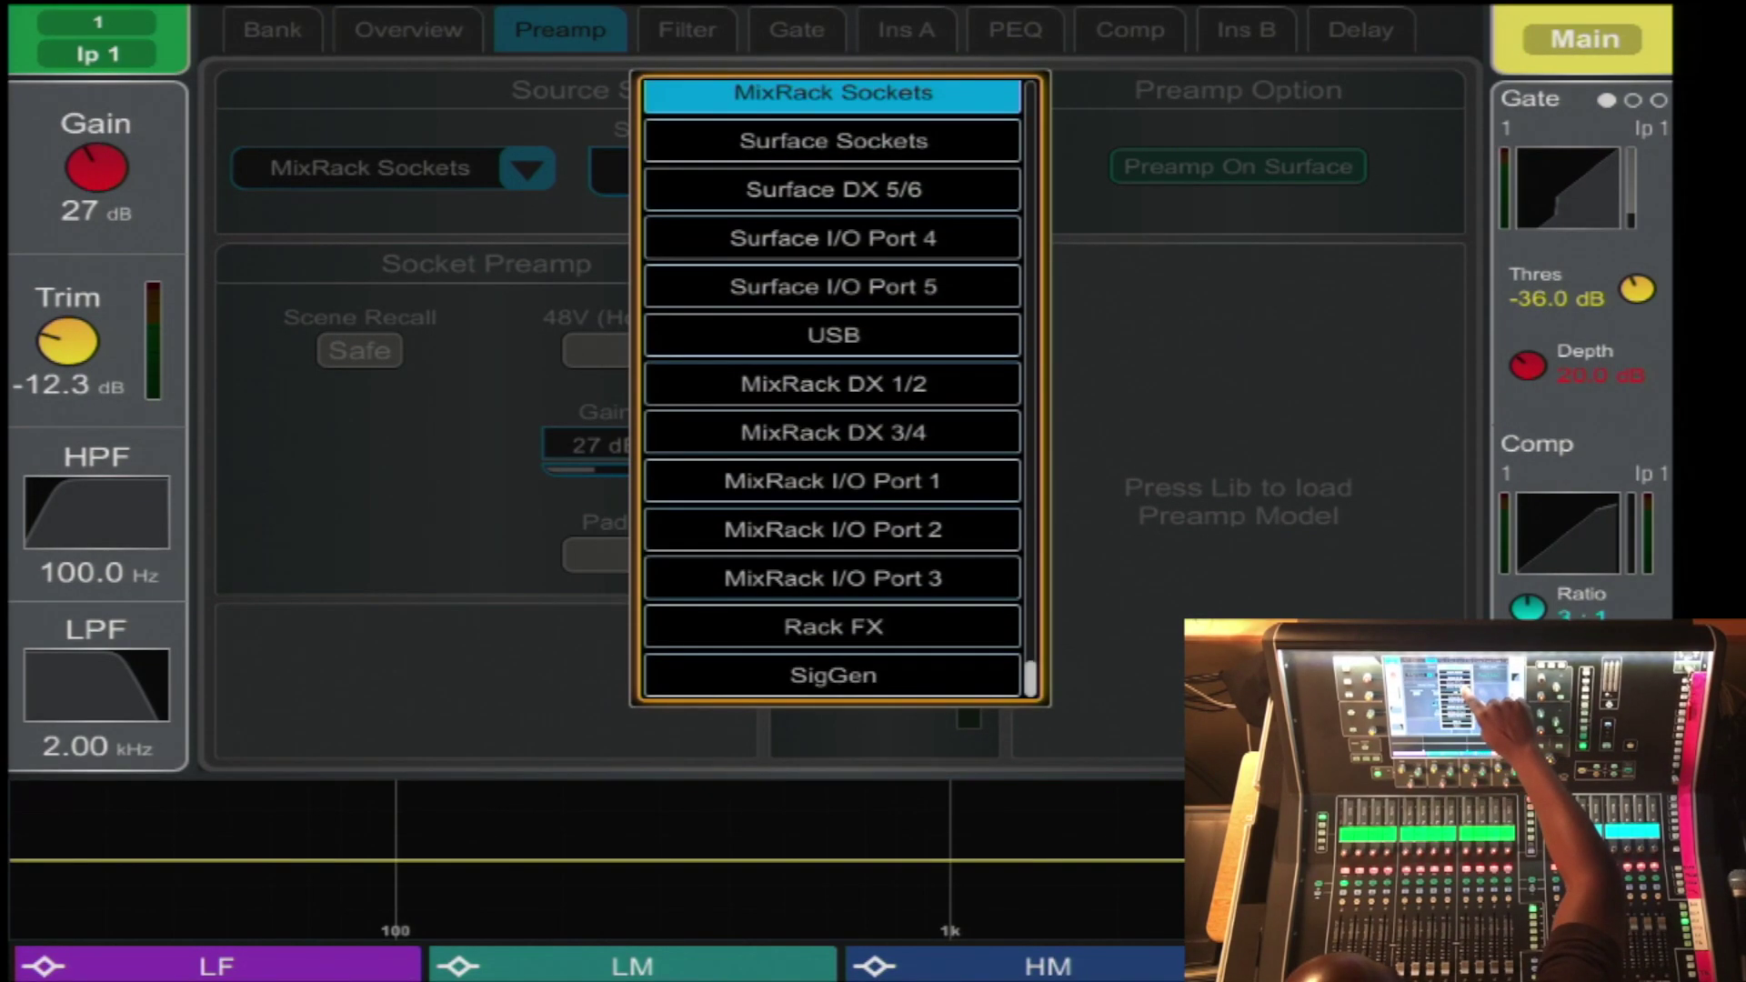
{"action": "scroll", "coordinate": [833, 391], "scroll_direction": "up", "scroll_amount": 1}
{"action": "scroll", "coordinate": [833, 391], "scroll_direction": "down", "scroll_amount": 1}
{"action": "scroll", "coordinate": [833, 391], "scroll_direction": "up", "scroll_amount": 1}
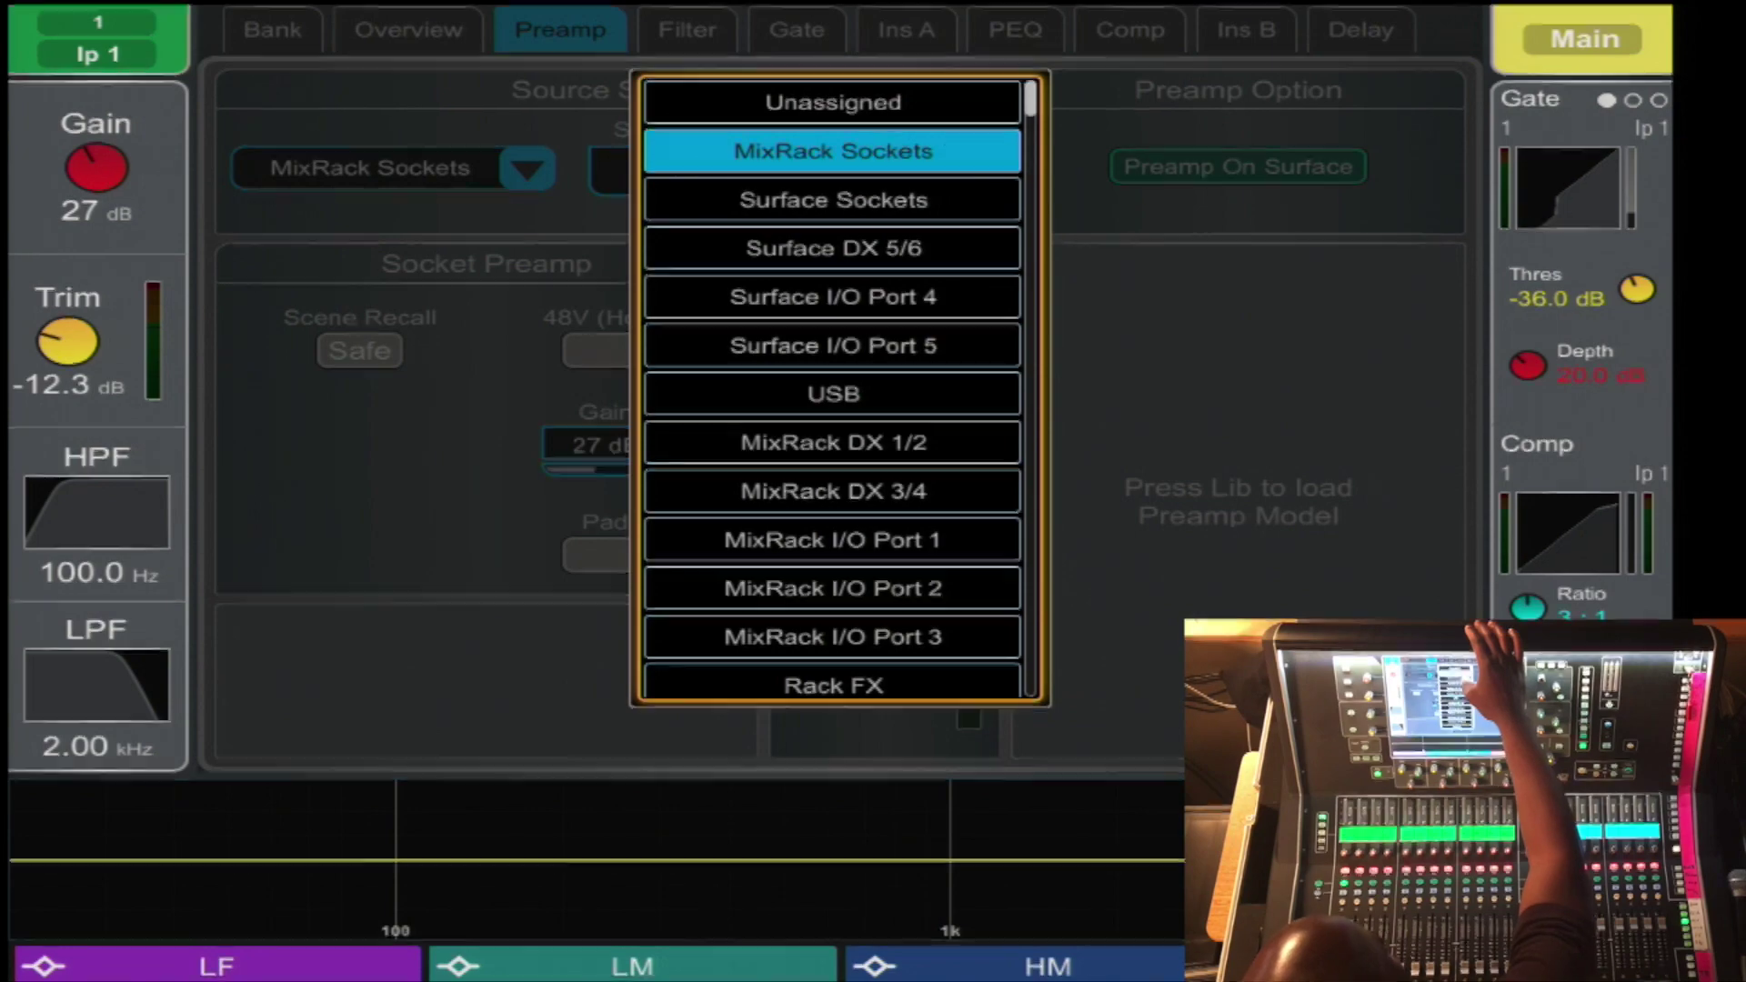
{"action": "left_click", "coordinate": [833, 200]}
{"action": "left_click", "coordinate": [653, 170]}
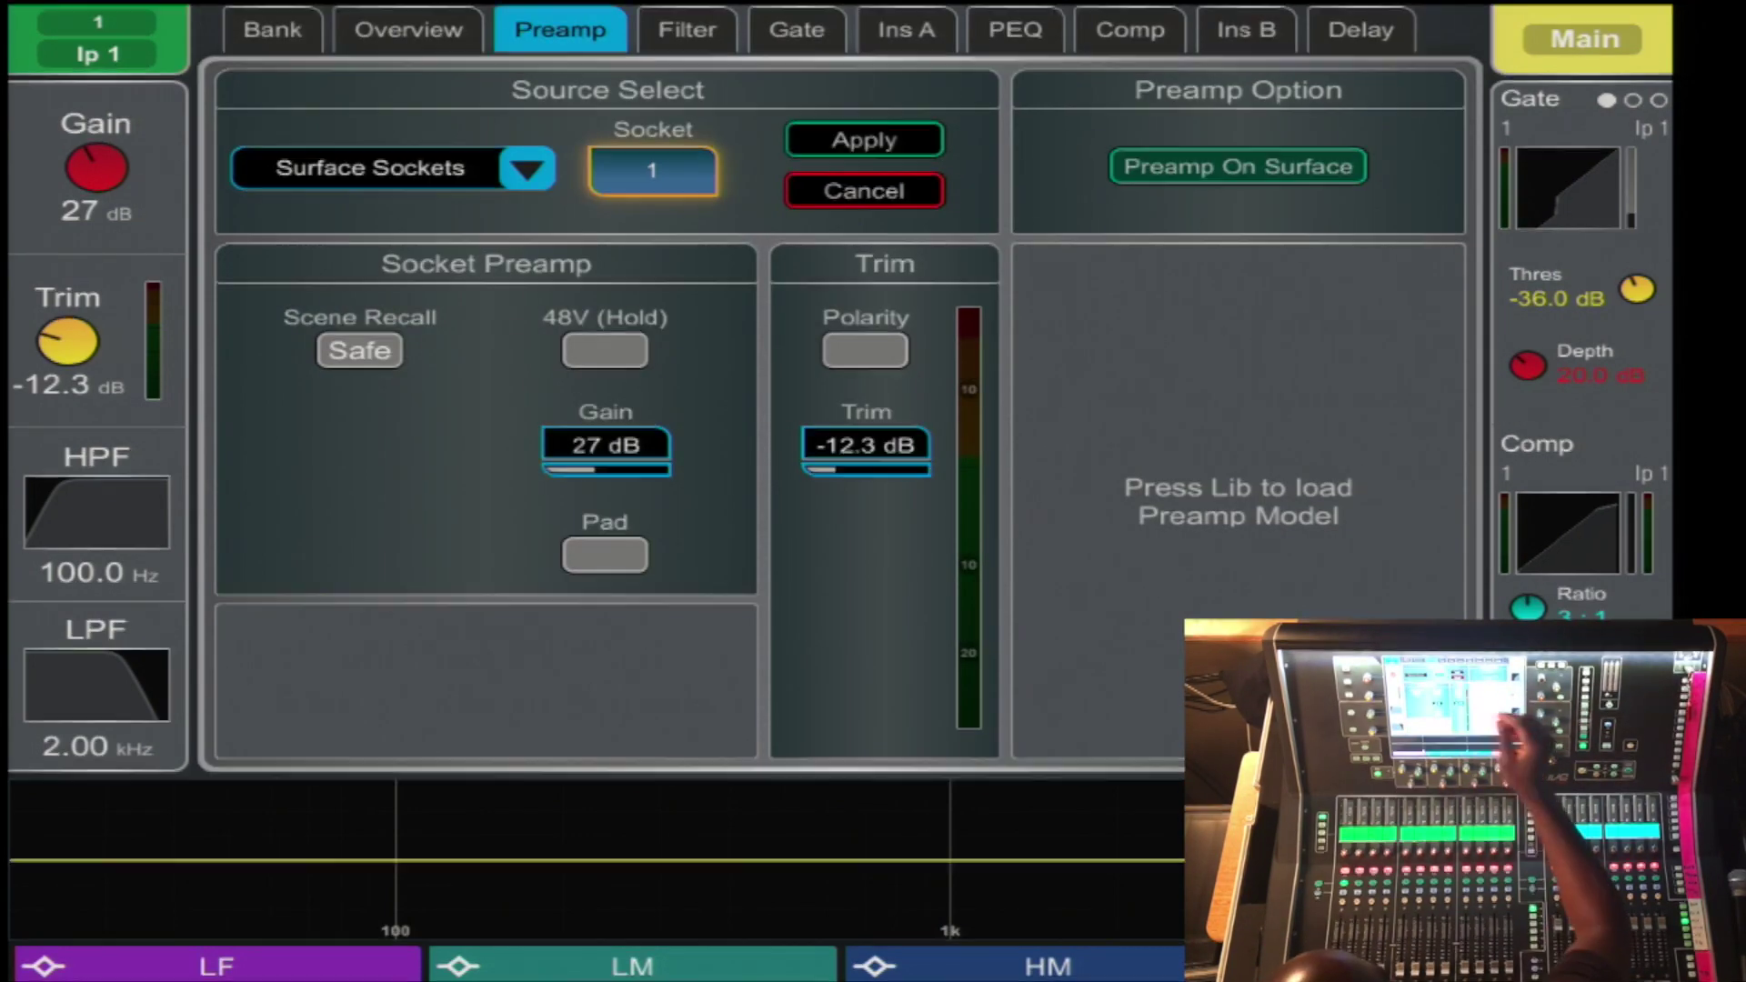
{"action": "scroll", "coordinate": [653, 170], "scroll_direction": "up", "scroll_amount": 2}
{"action": "scroll", "coordinate": [653, 170], "scroll_direction": "up", "scroll_amount": 1}
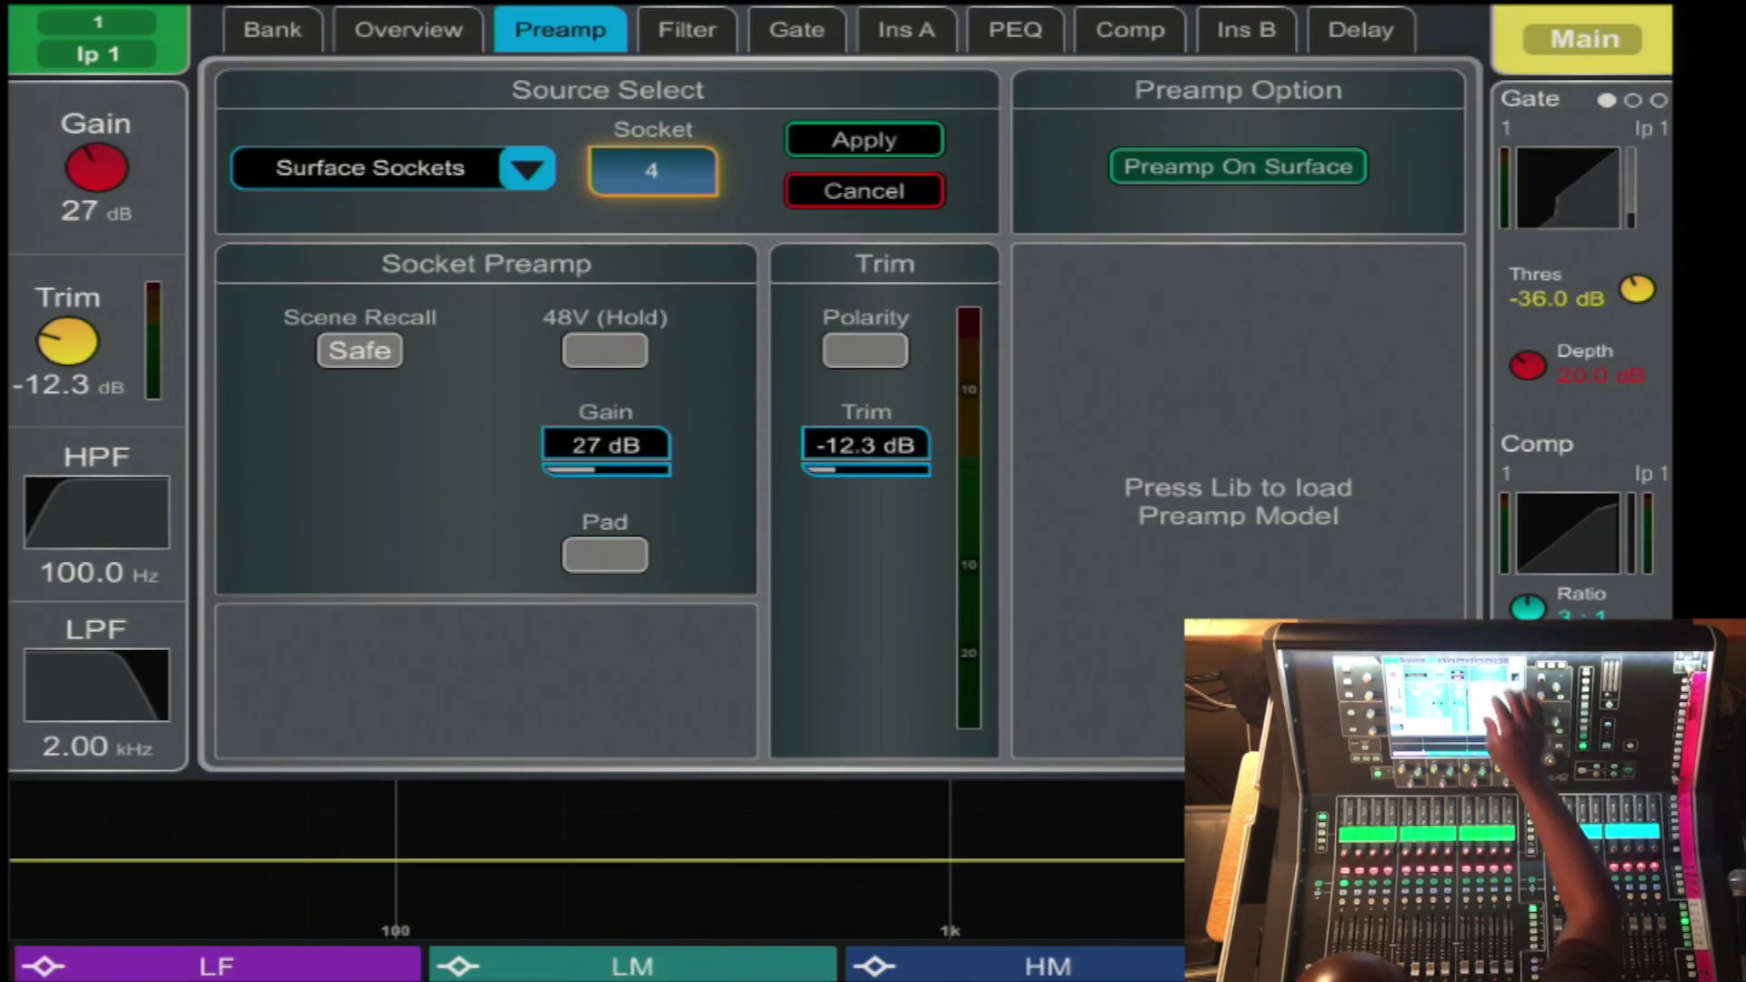
{"action": "scroll", "coordinate": [653, 170], "scroll_direction": "up", "scroll_amount": 3}
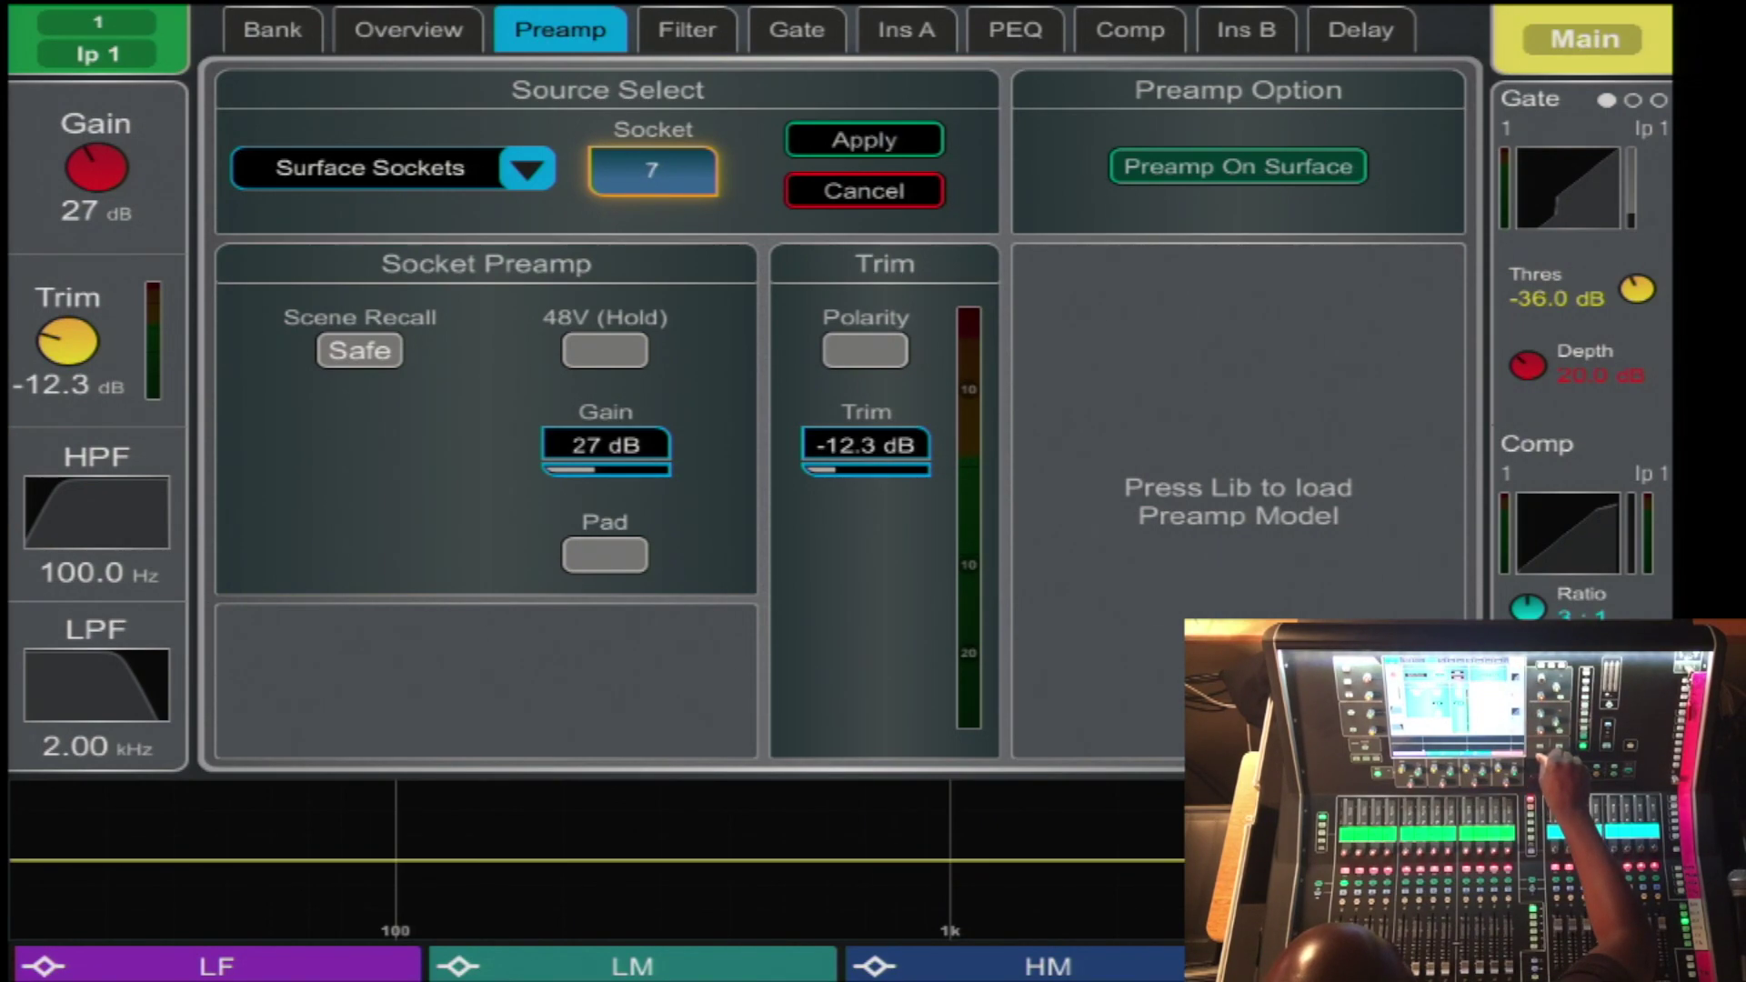
{"action": "scroll", "coordinate": [653, 171], "scroll_direction": "up", "scroll_amount": 1}
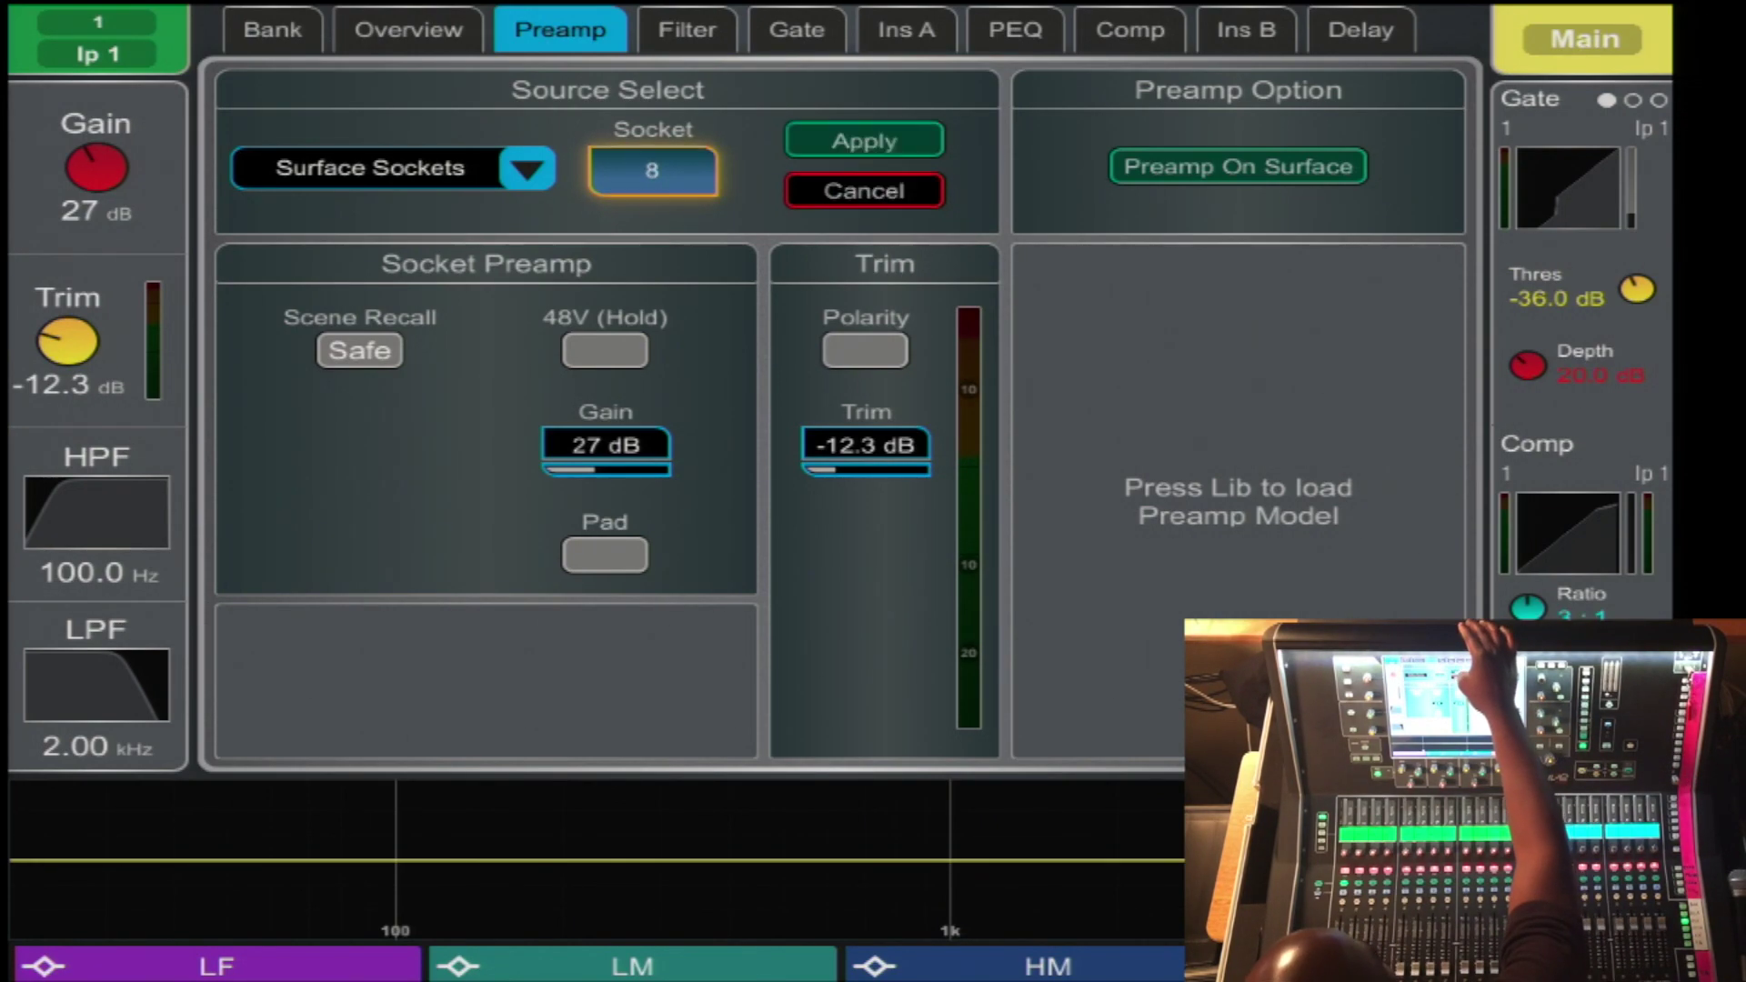
{"action": "left_click", "coordinate": [864, 139]}
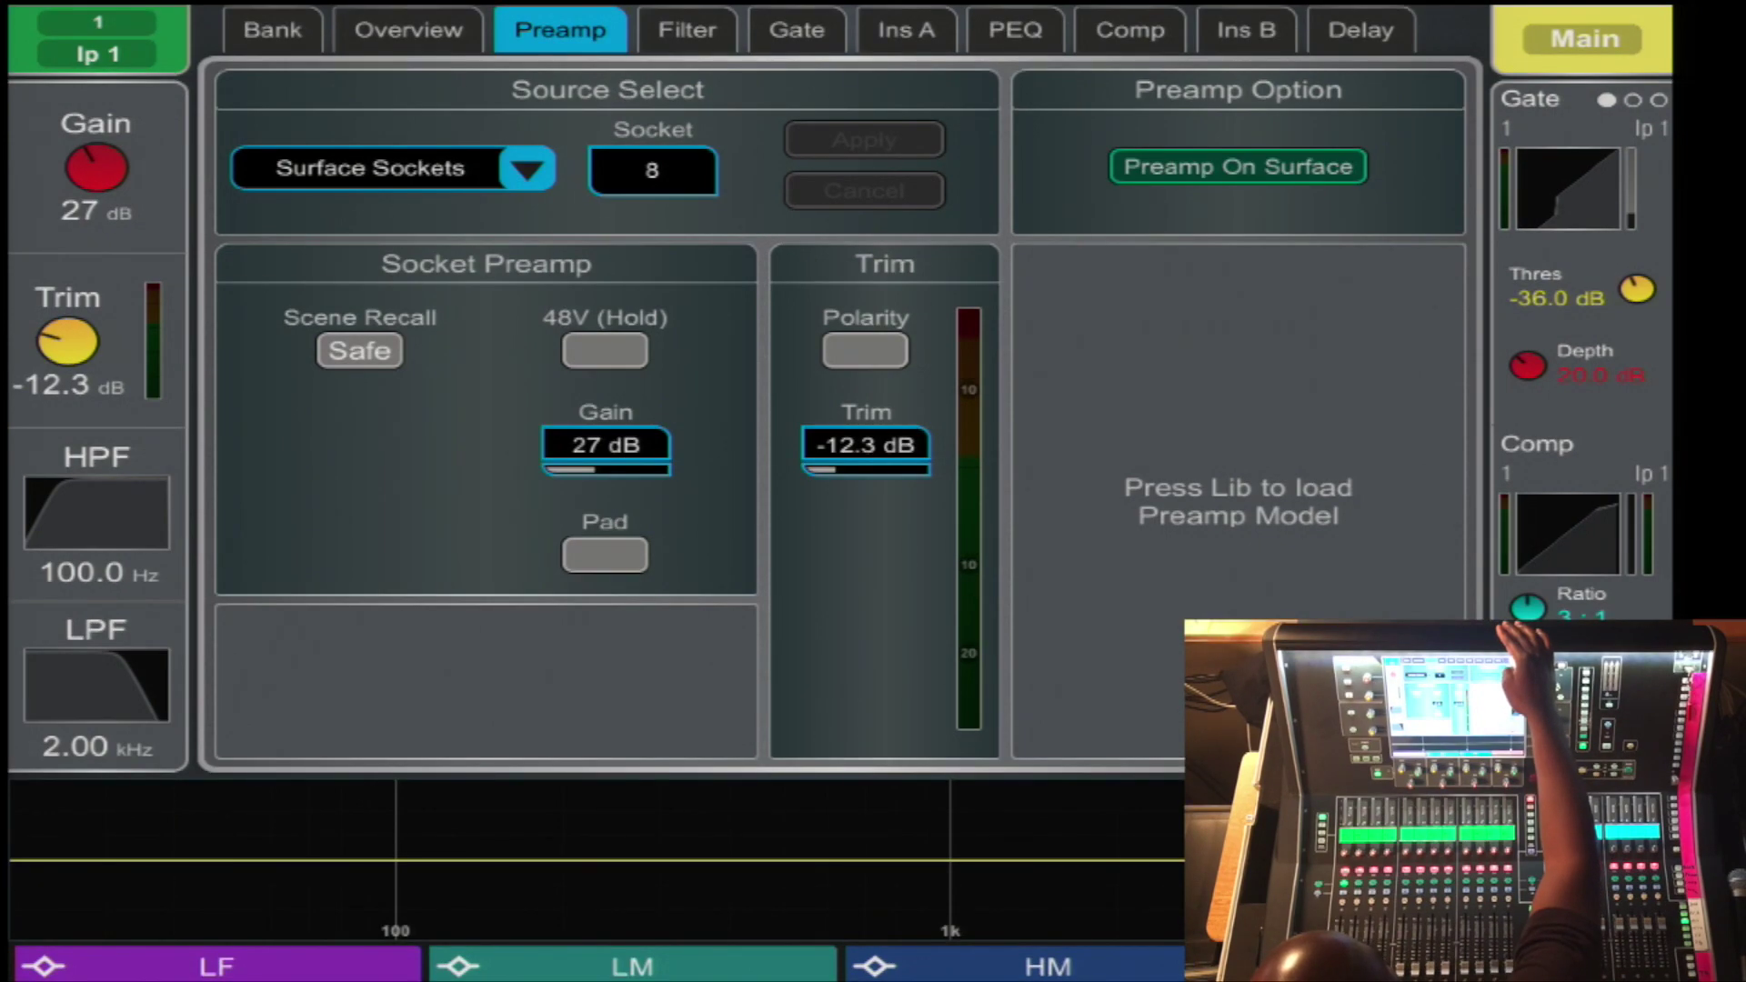